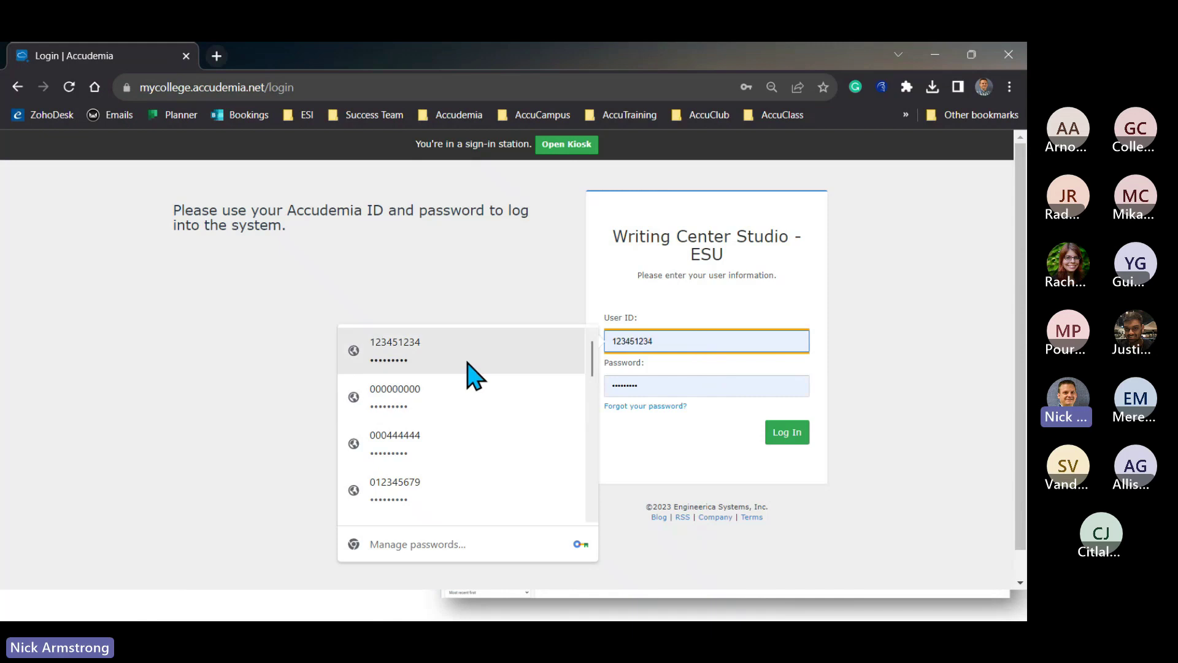
Log in to the administration portal using the saved user ID and password of the administrator account.
click(466, 362)
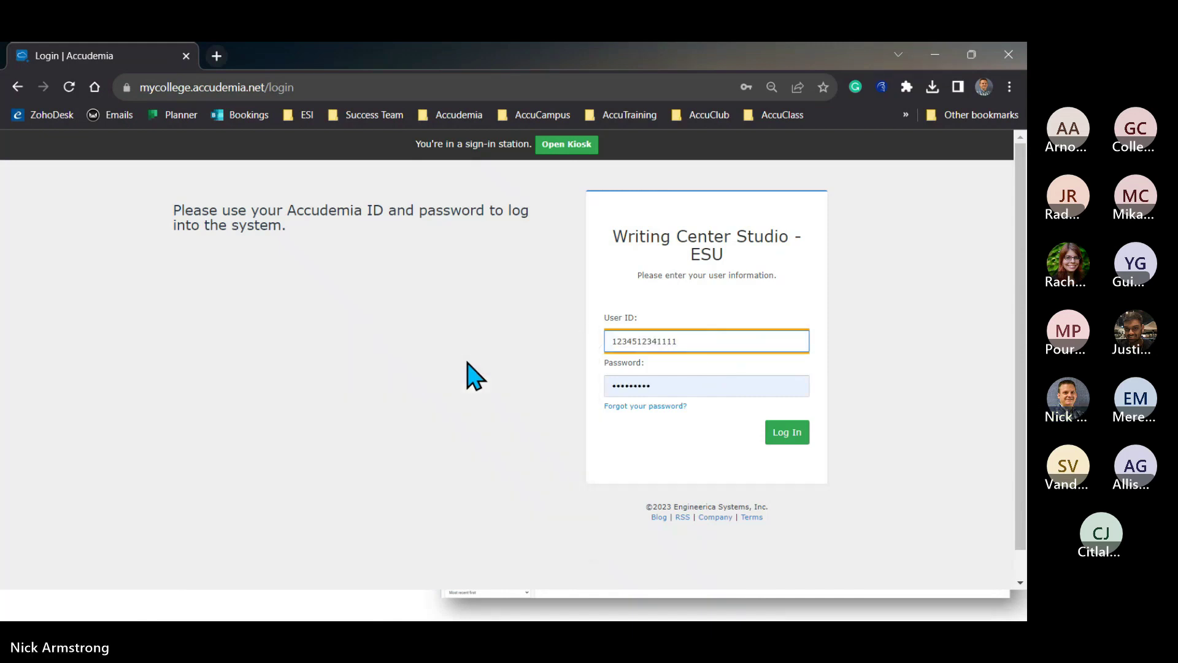
text(111)
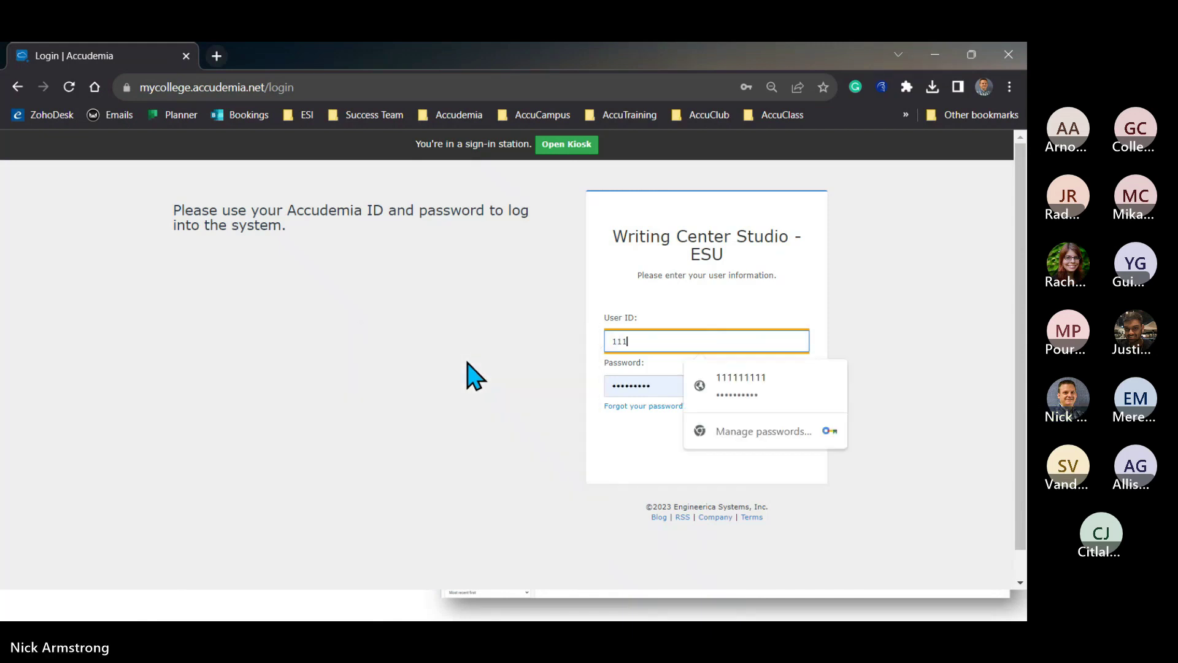
click(767, 393)
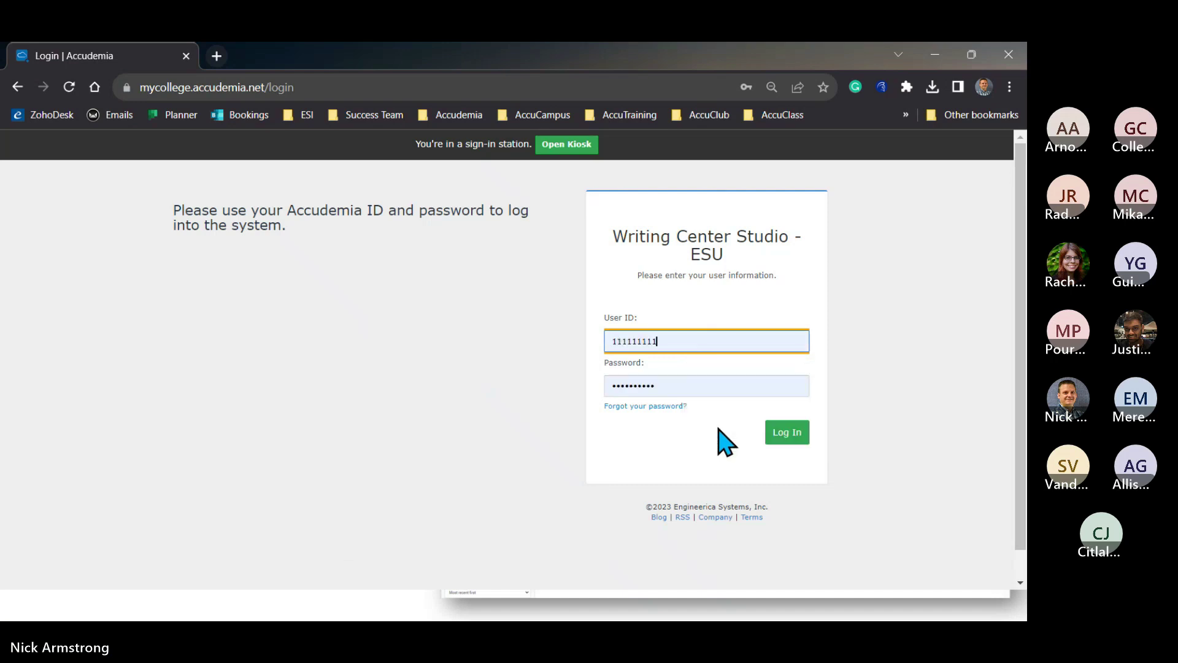
click(790, 437)
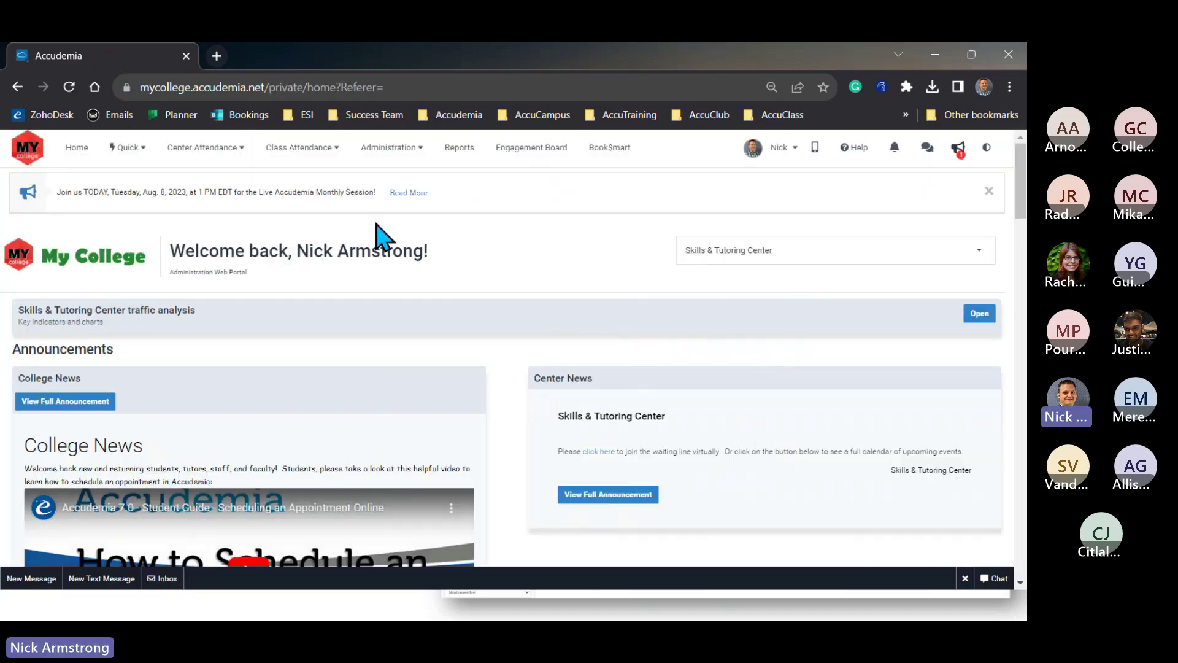
Open the Manage Center page to see the students waiting and signed in at the Skills & Tutoring Center.
click(229, 155)
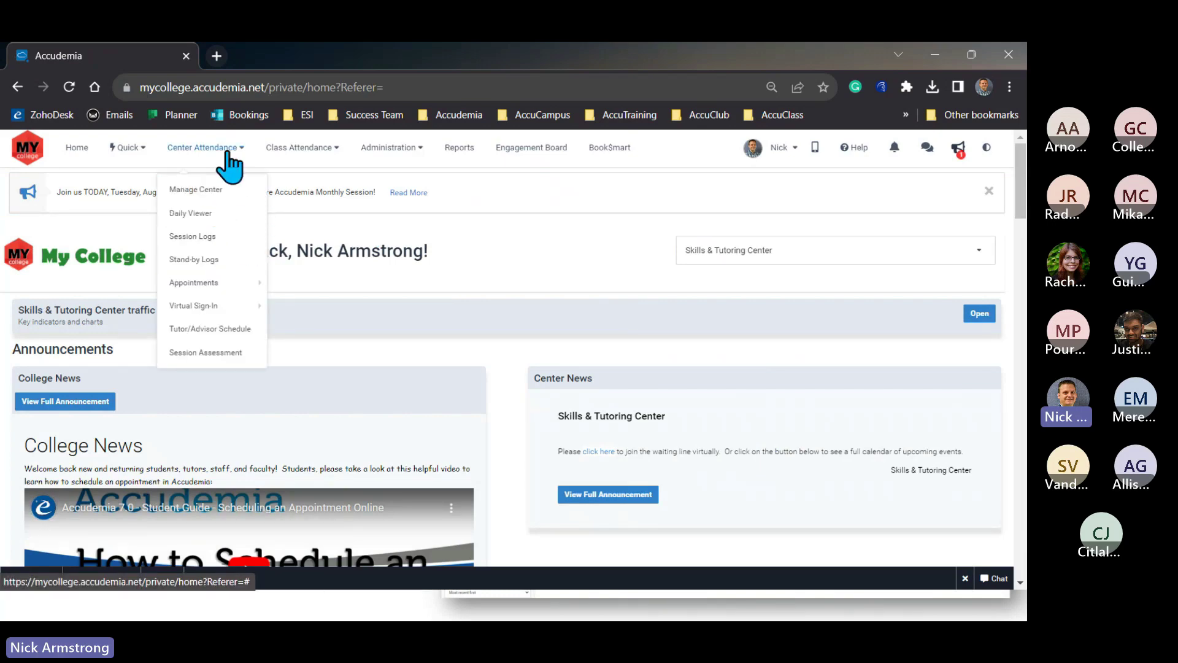
click(216, 192)
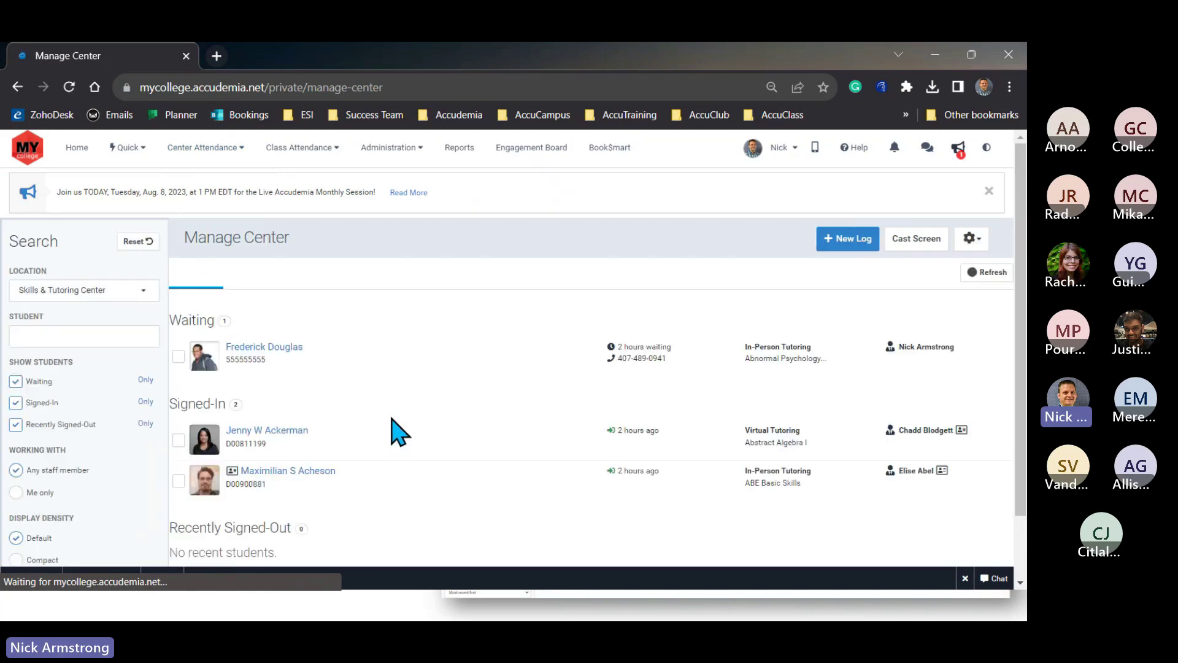
scroll(417, 350, down, 1)
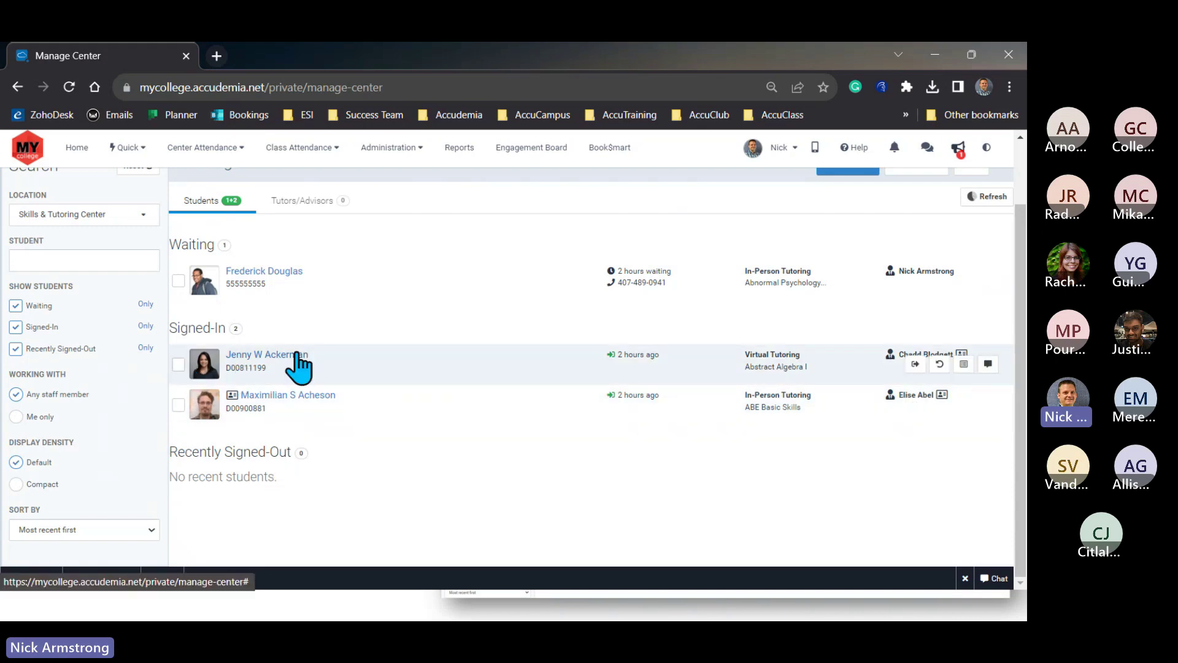
View the Session Assessment survey for the first signed-in student down to its last question and close it without saving.
click(178, 365)
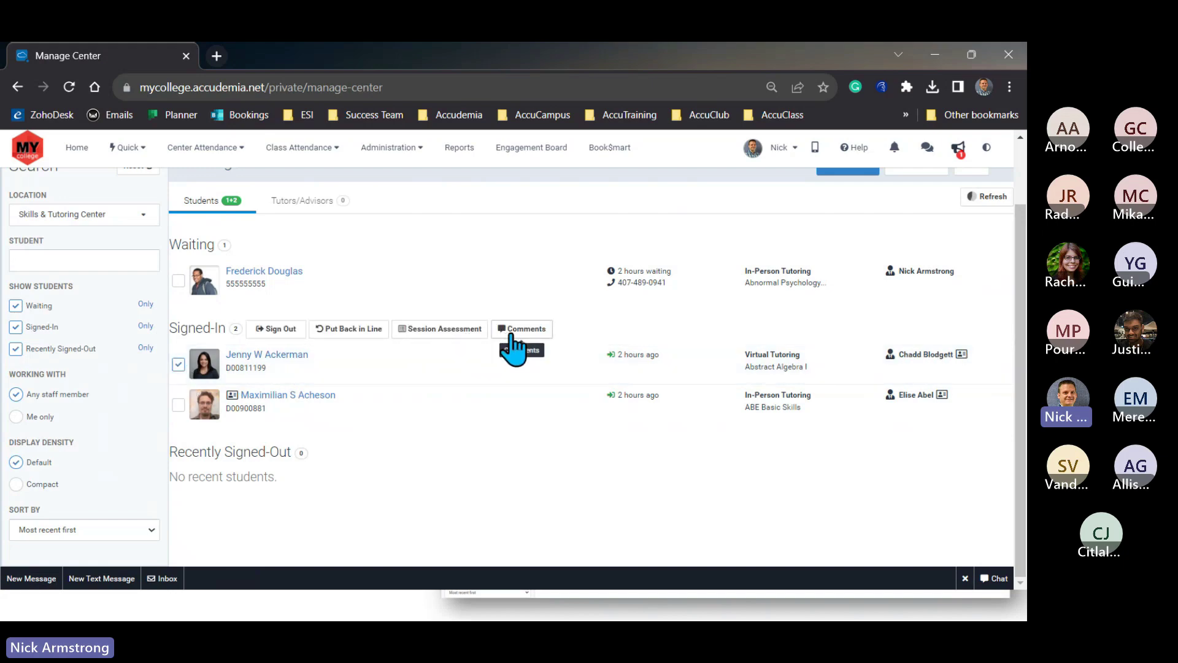
click(457, 334)
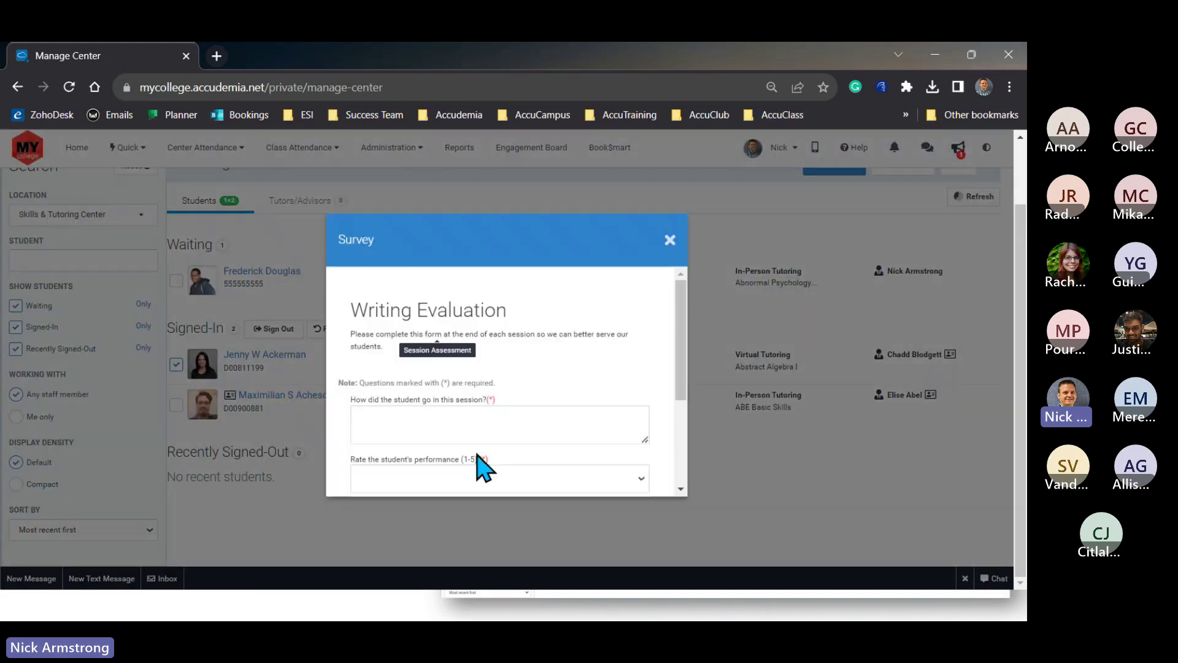
click(610, 432)
scroll(589, 445, down, 3)
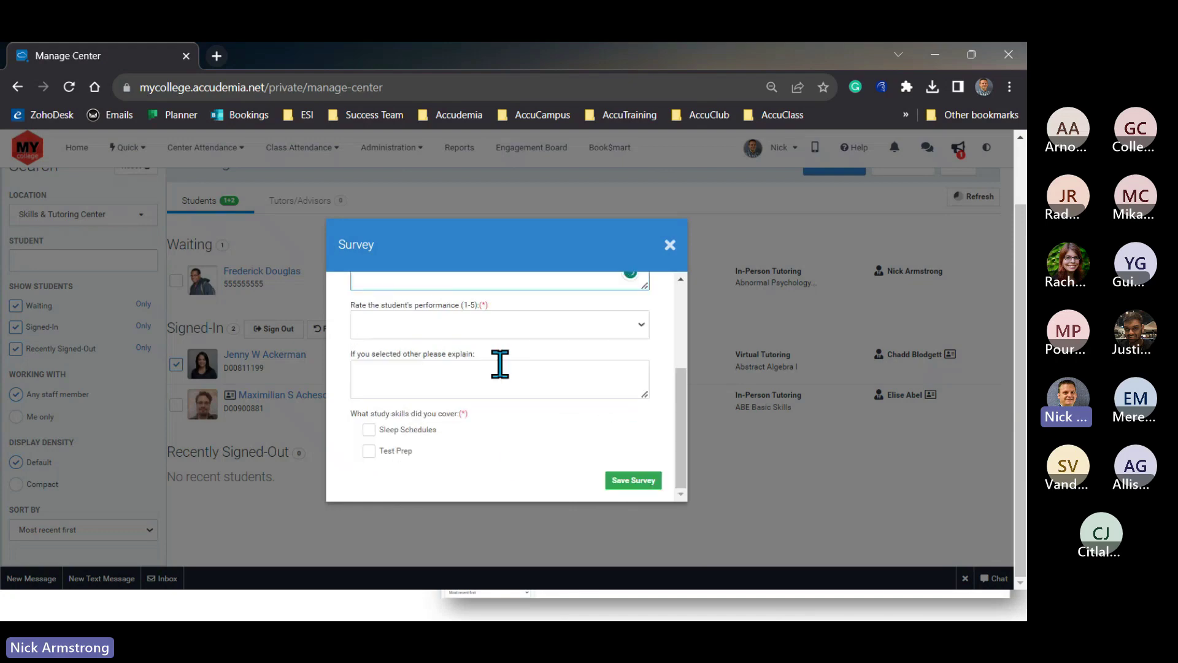
click(670, 245)
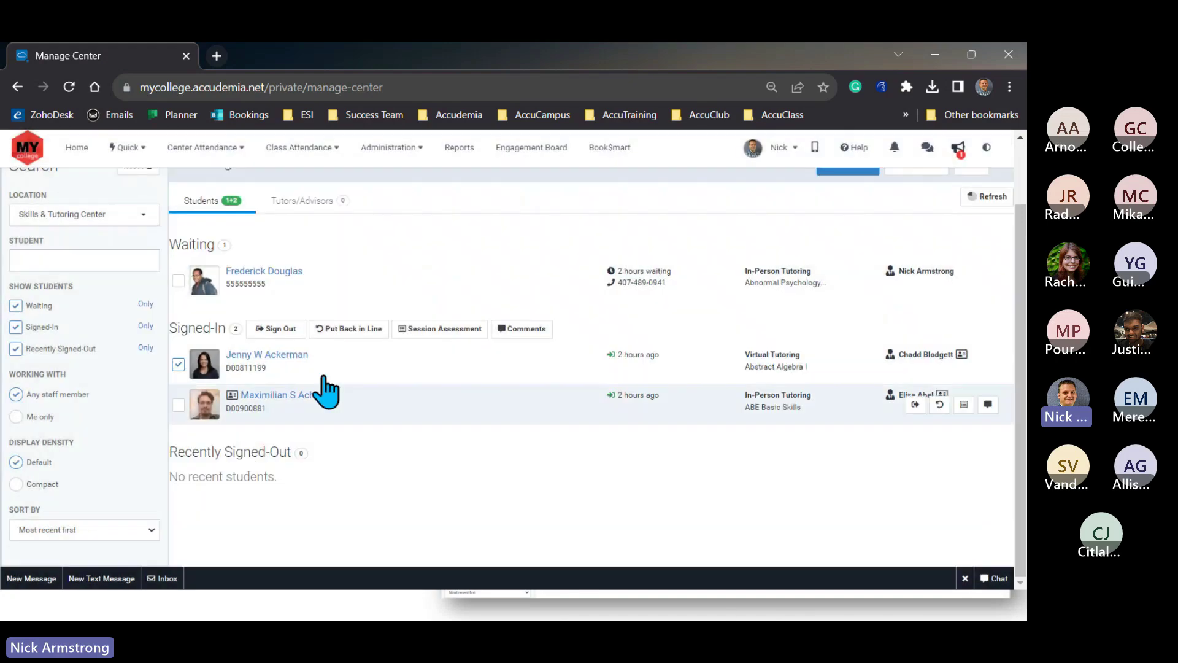
Open the Session Logs and set the period filter to Summer 2023.
click(206, 152)
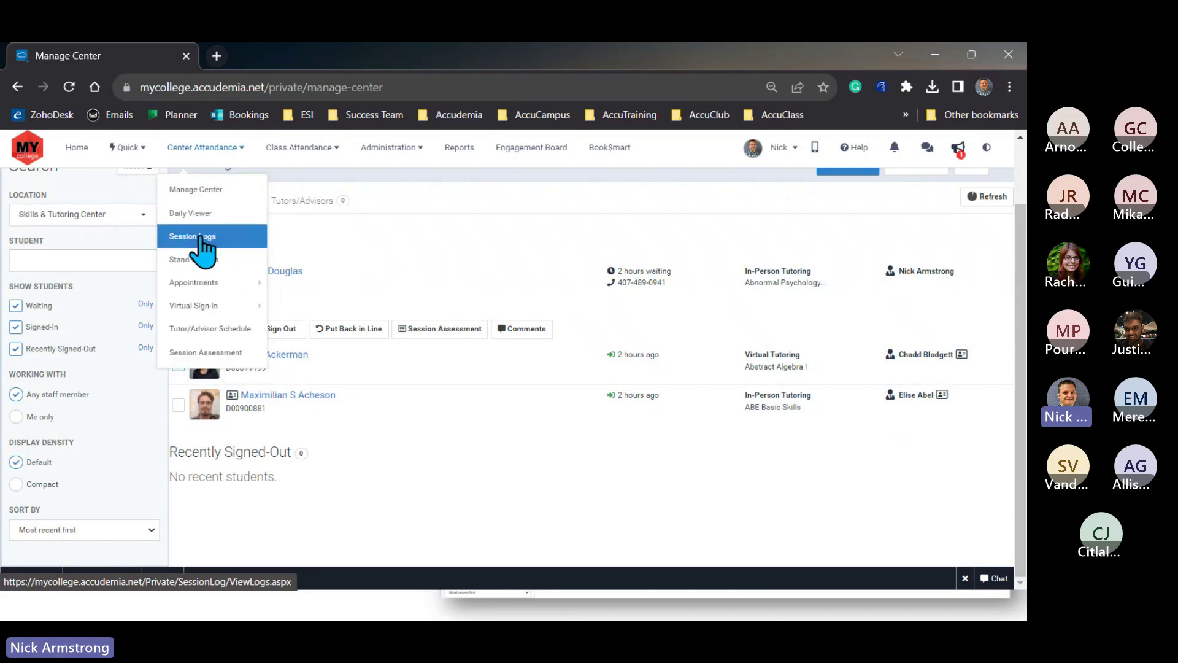
click(207, 238)
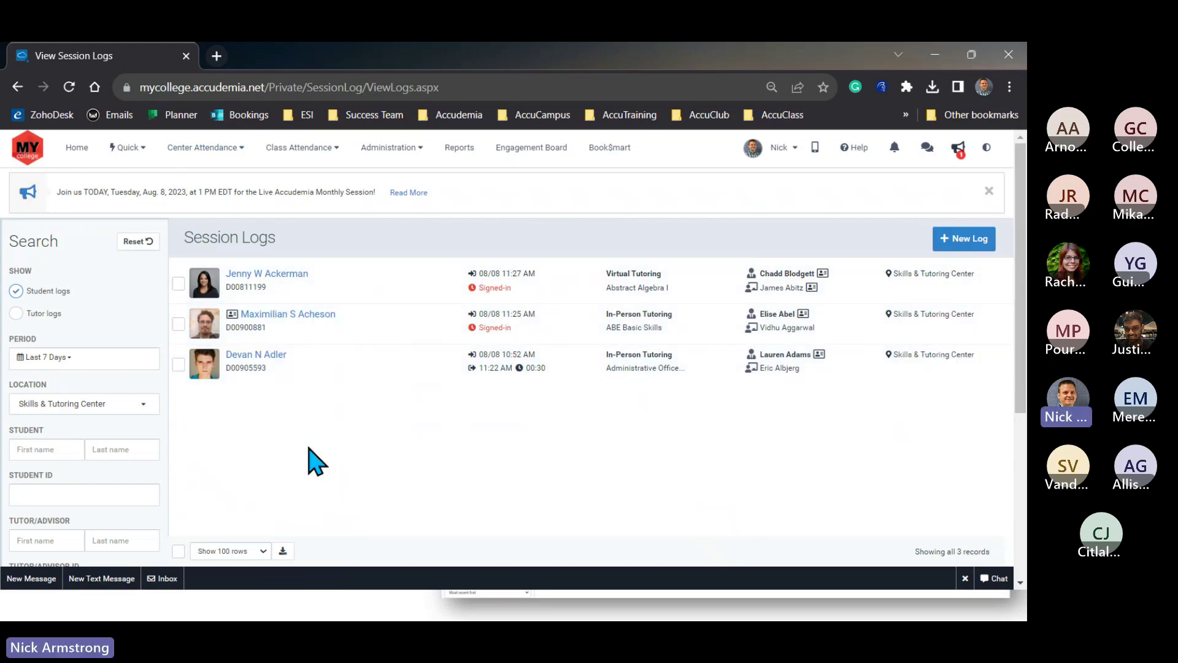
click(68, 378)
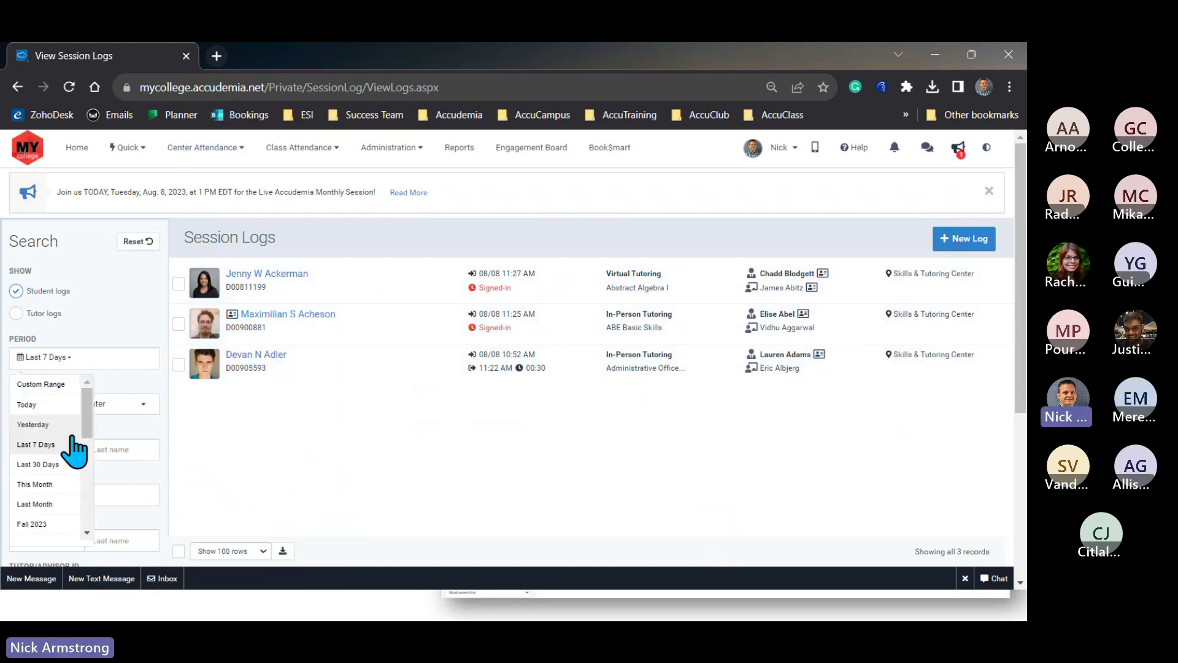
drag(90, 410, 87, 487)
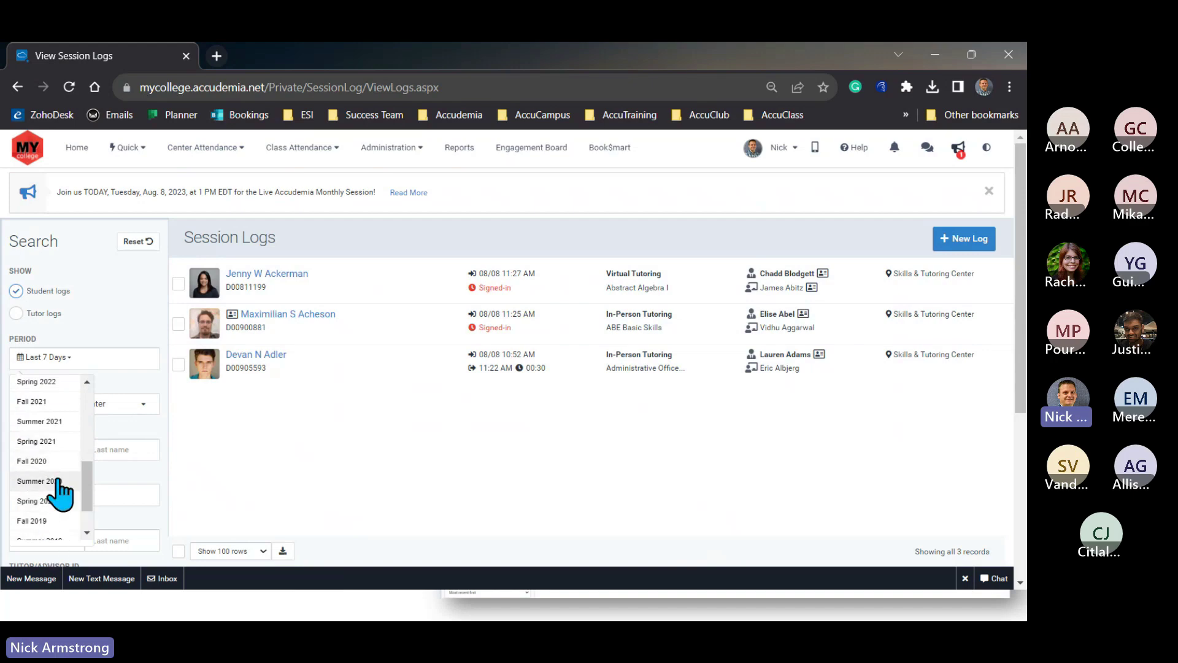
drag(81, 485, 87, 453)
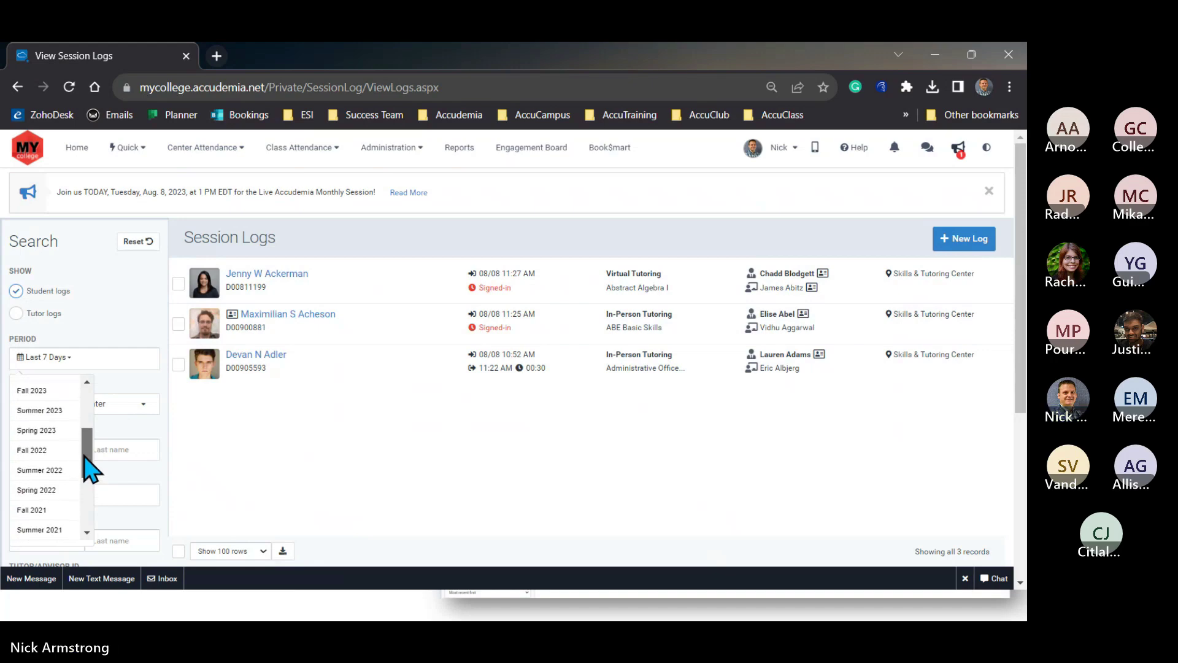
click(57, 411)
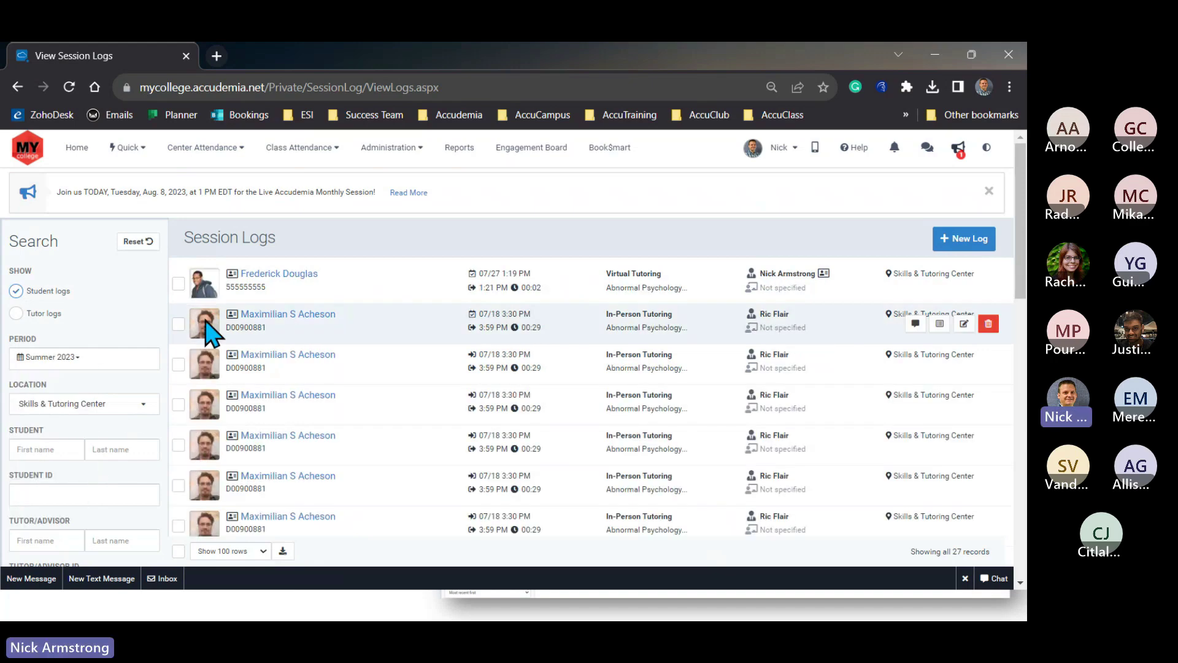
Filter the session logs by a student's first name and look through the matching visits.
scroll(368, 343, down, 1)
scroll(347, 362, down, 1)
click(75, 415)
click(59, 372)
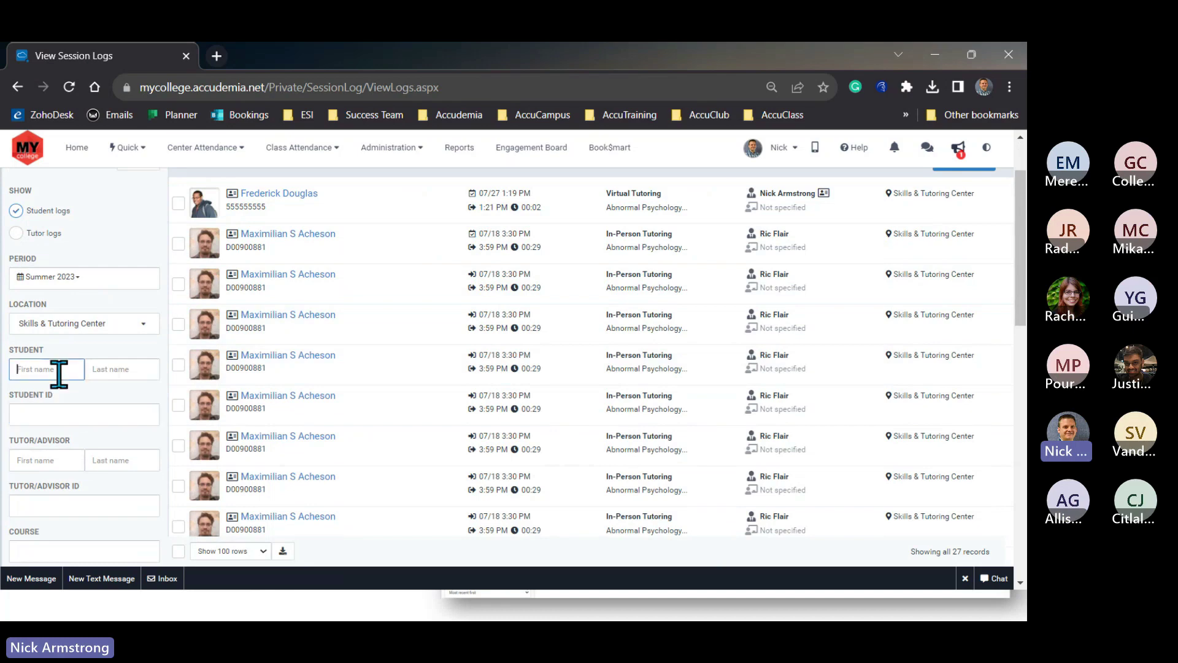
text(Ma)
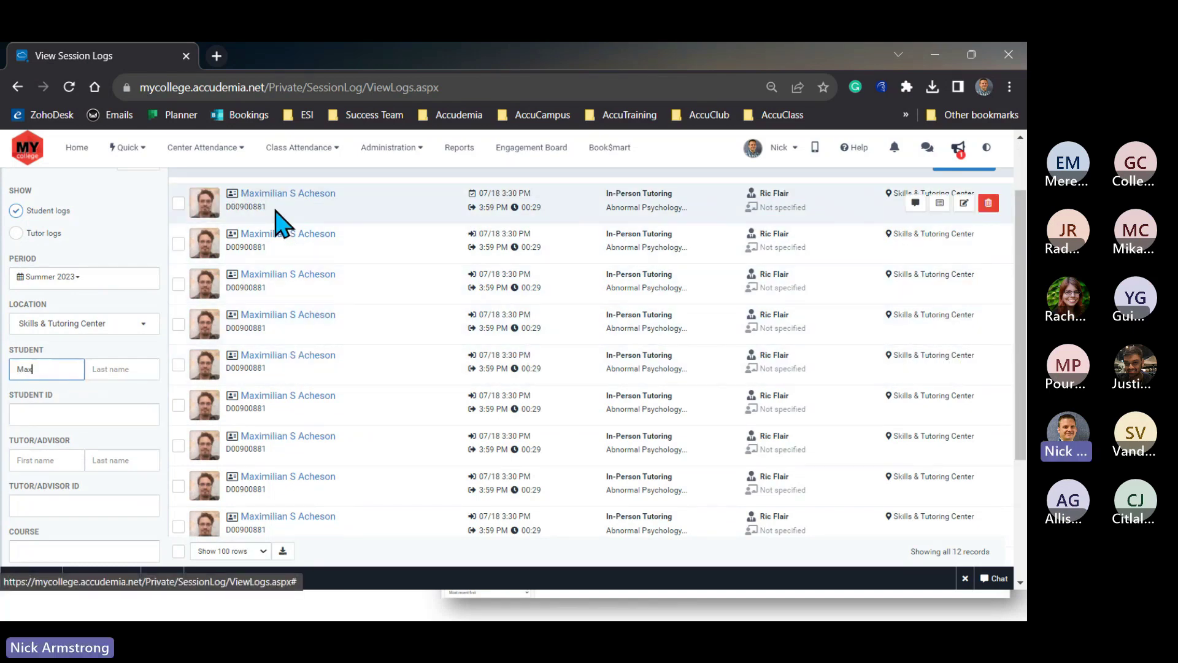
text(x)
scroll(284, 297, down, 6)
scroll(289, 403, up, 5)
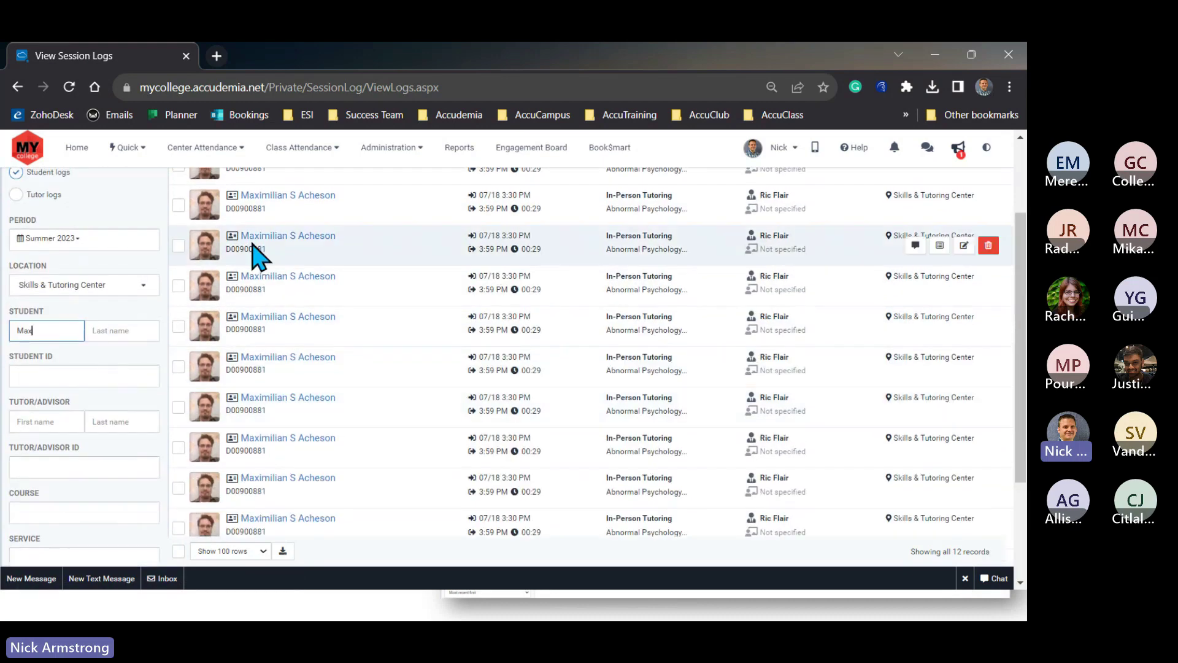
scroll(409, 356, up, 3)
scroll(606, 473, down, 2)
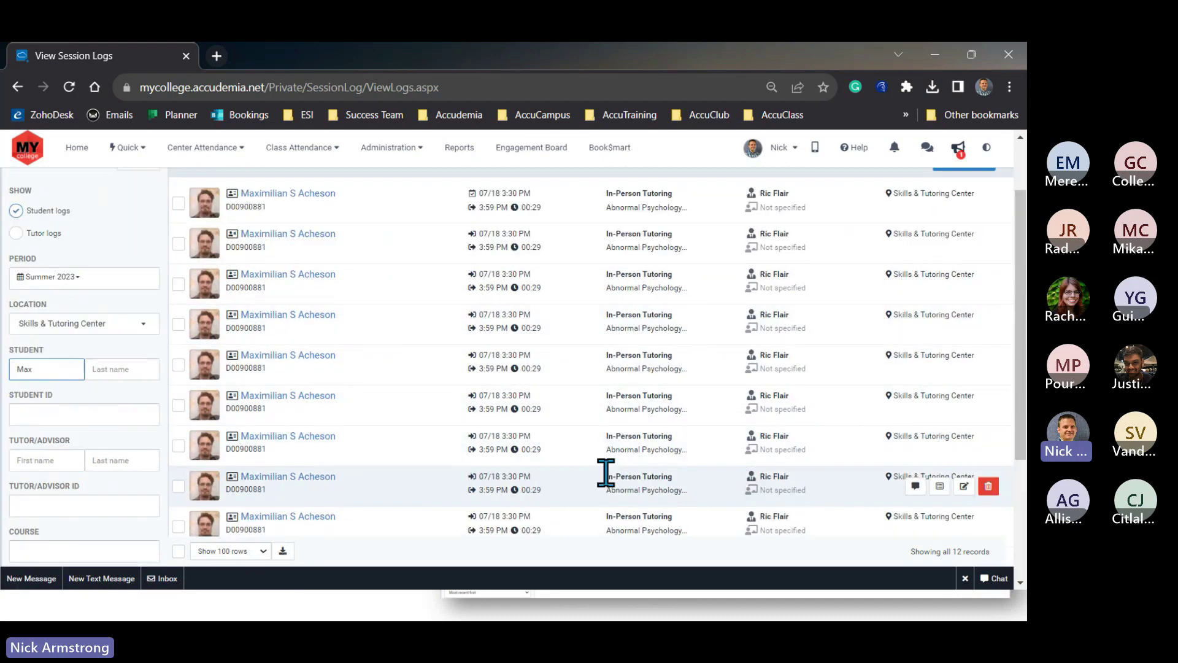
Check which logs have comments with the Only Logs with Comments filter, remove that filter and clear the student's first name.
scroll(606, 472, down, 3)
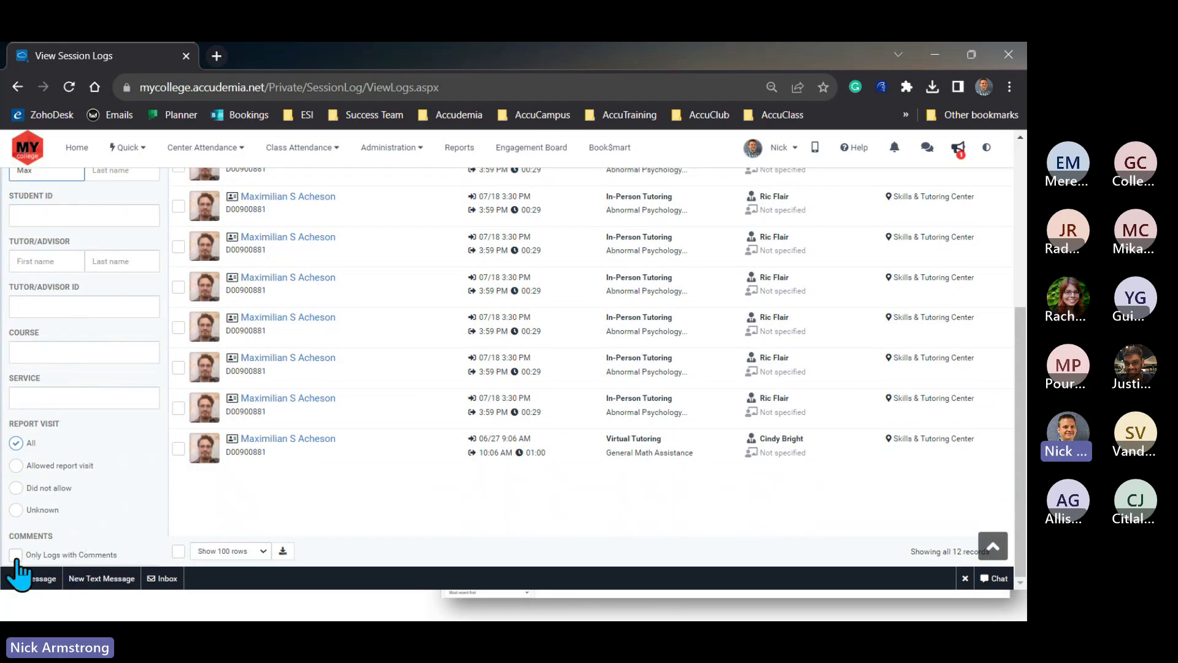
click(16, 557)
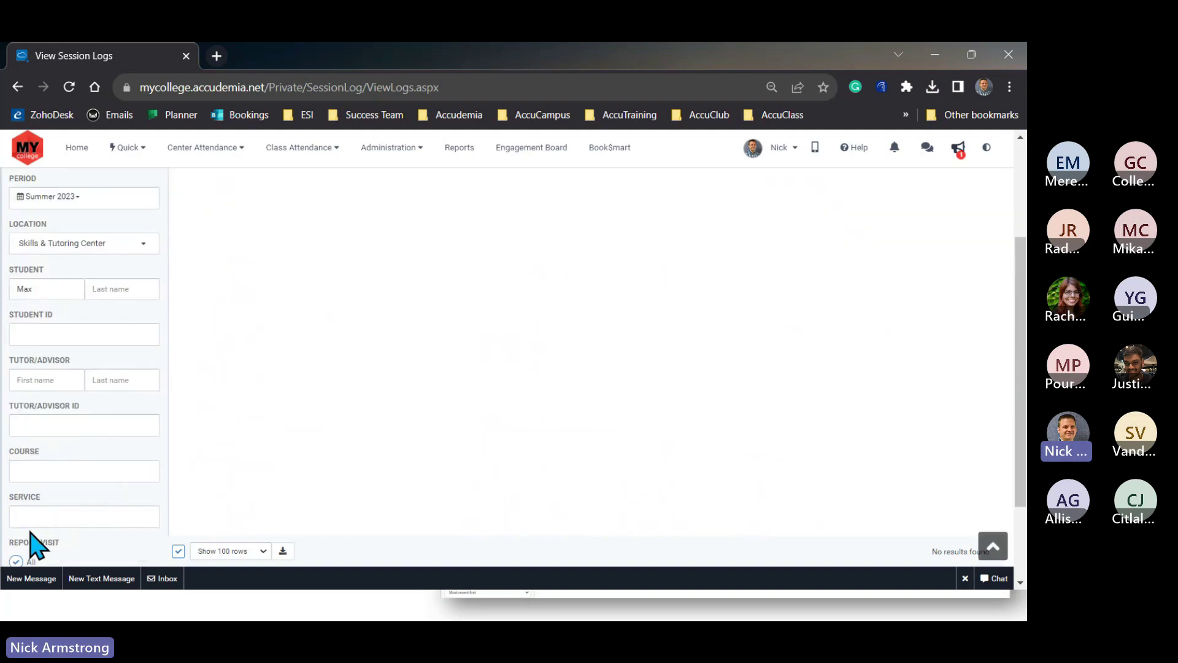
scroll(26, 538, down, 3)
click(18, 554)
scroll(132, 328, up, 3)
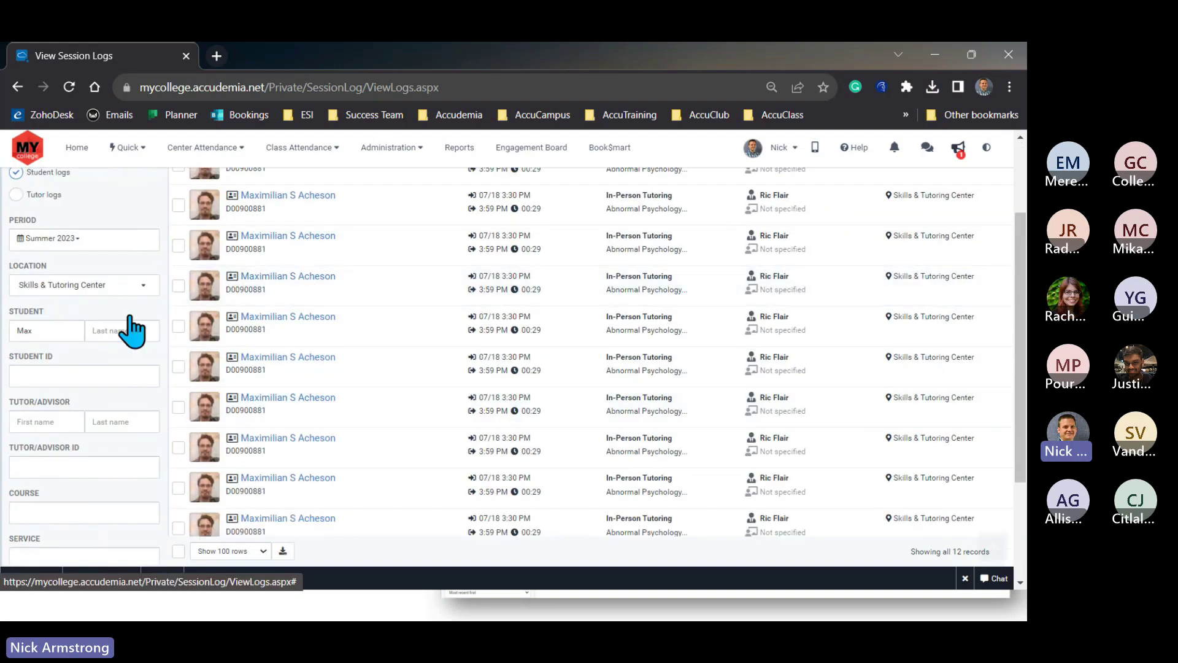
scroll(384, 361, up, 3)
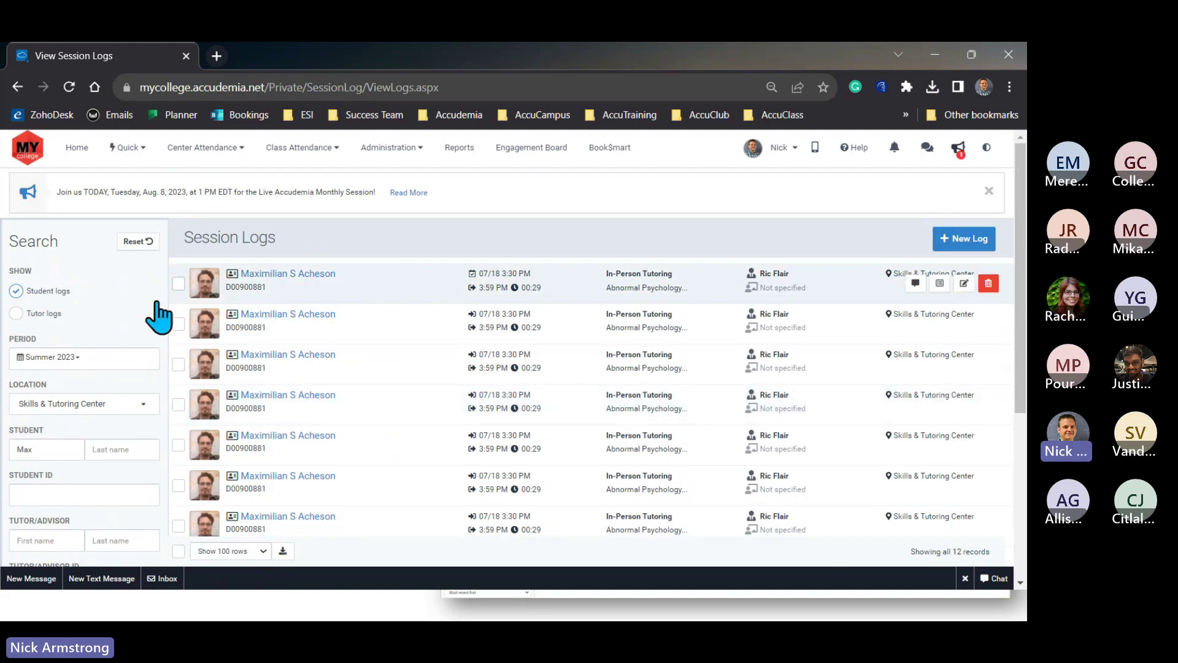
double_click(54, 455)
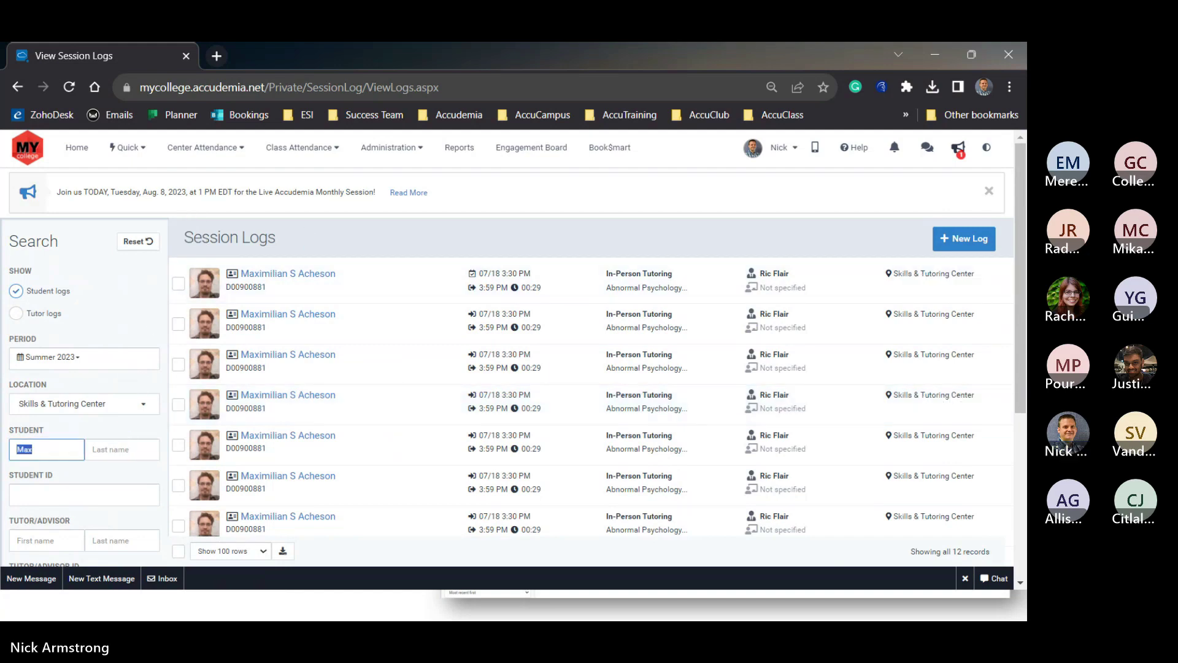
key(BackSpace)
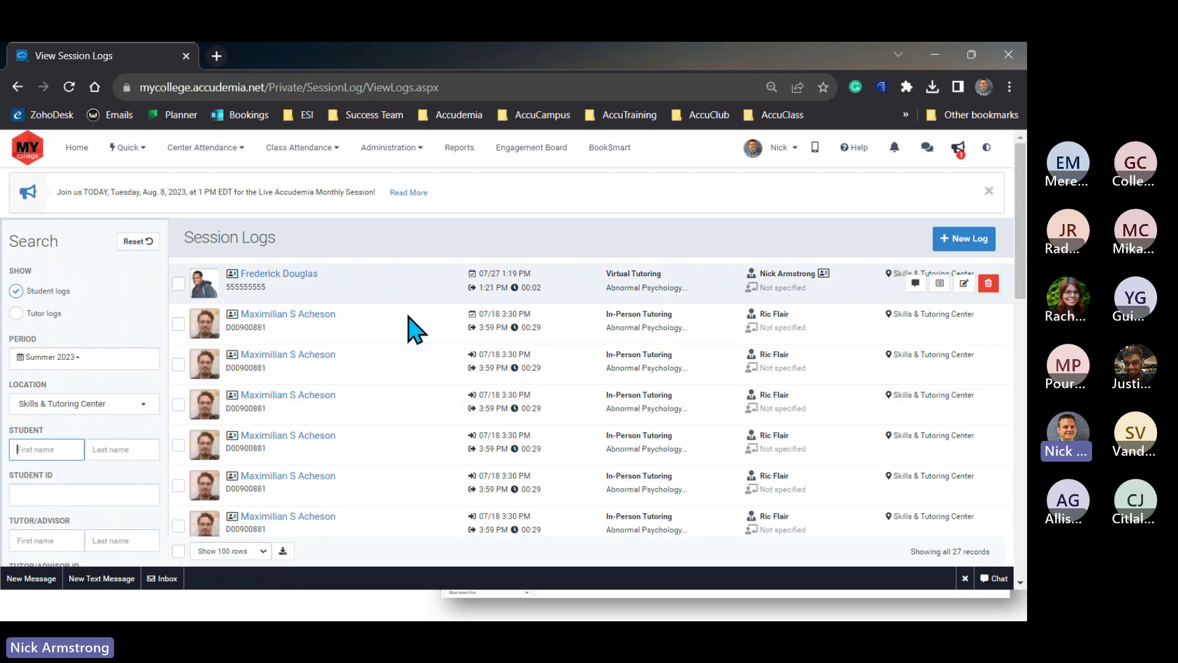
Open the Attendance Summary report from the Center Attendance reports and view its Summary by choices without changing the selection.
click(462, 153)
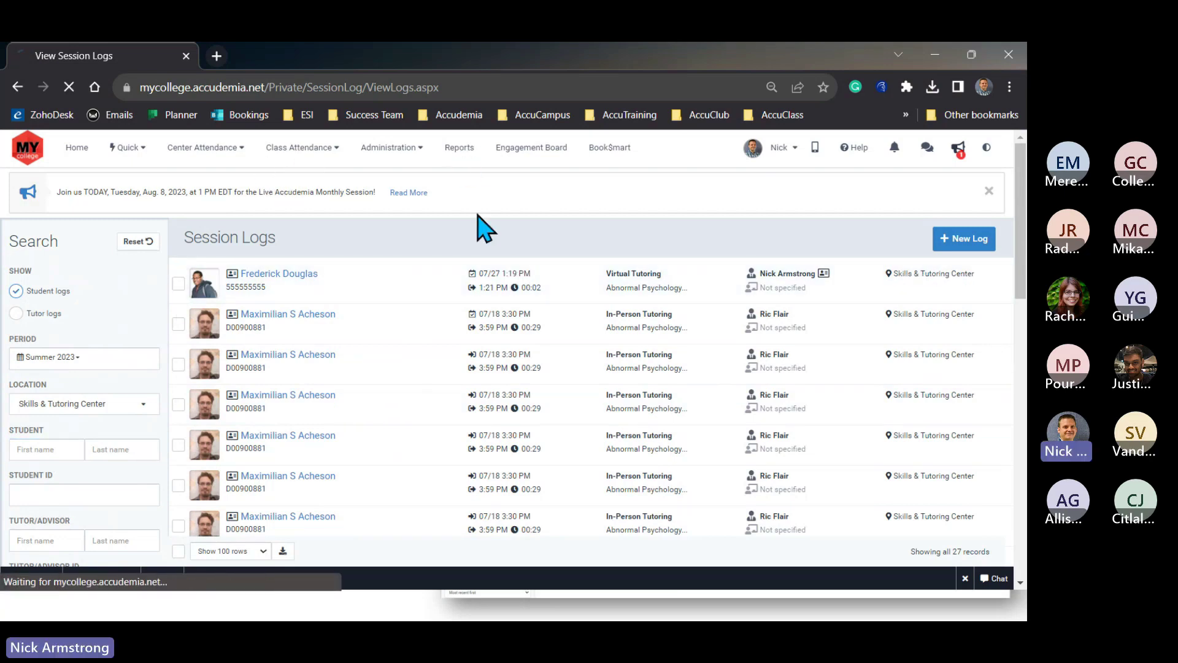
scroll(393, 408, down, 9)
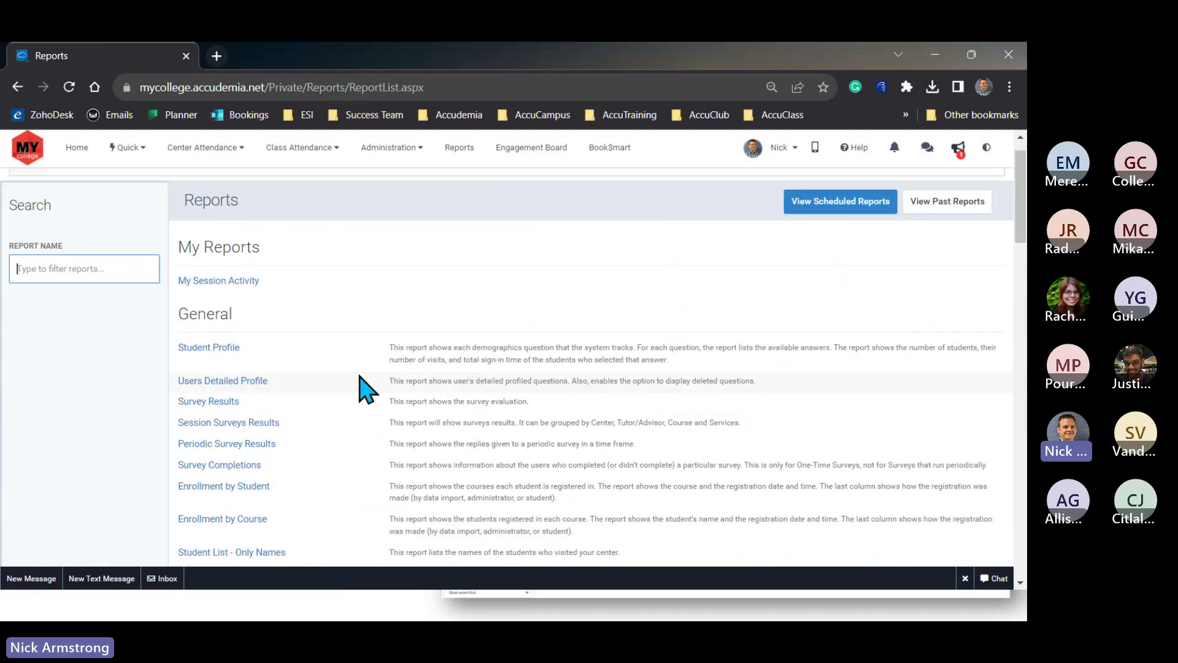
scroll(362, 439, down, 9)
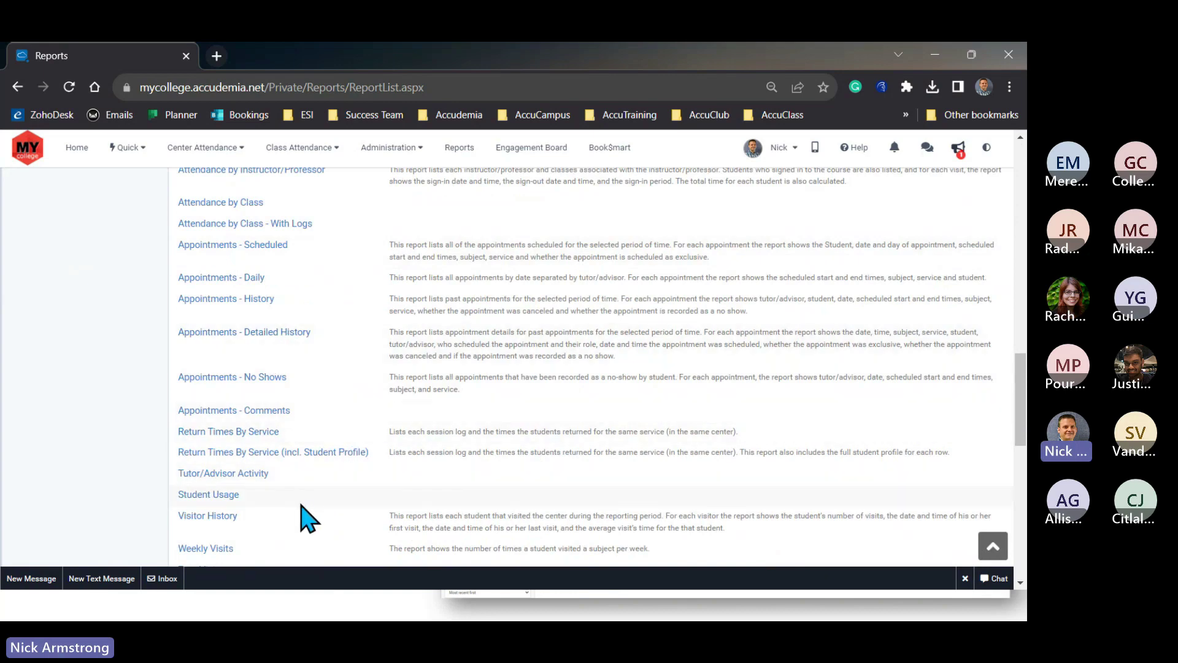
scroll(277, 356, up, 3)
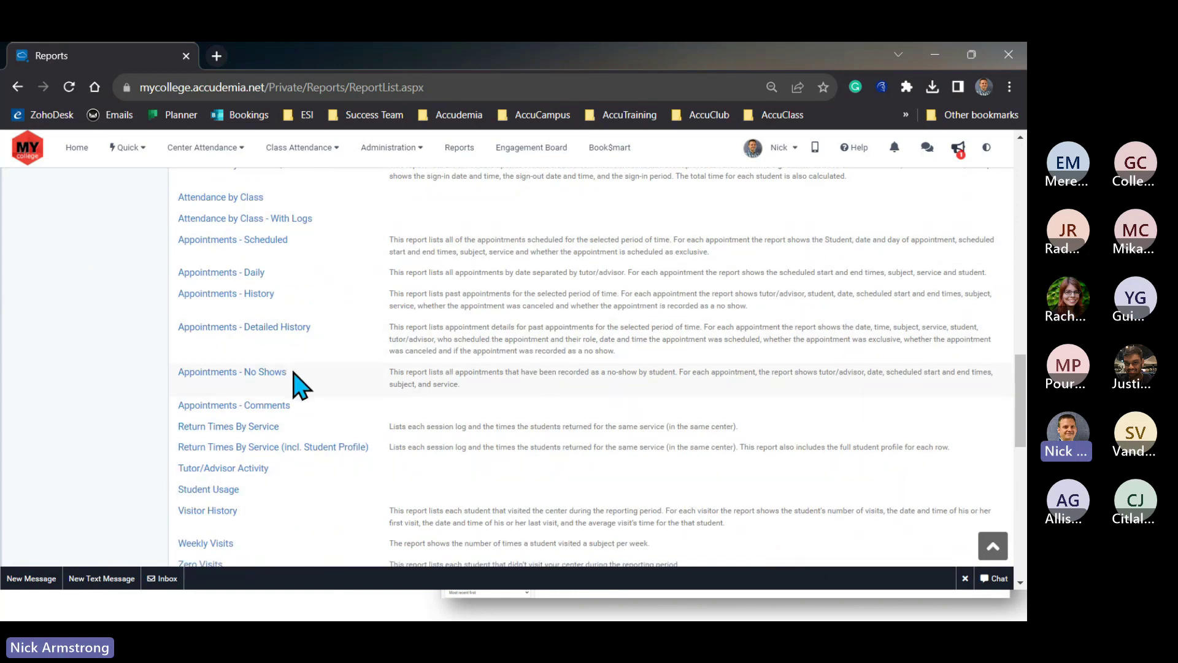
scroll(292, 377, up, 4)
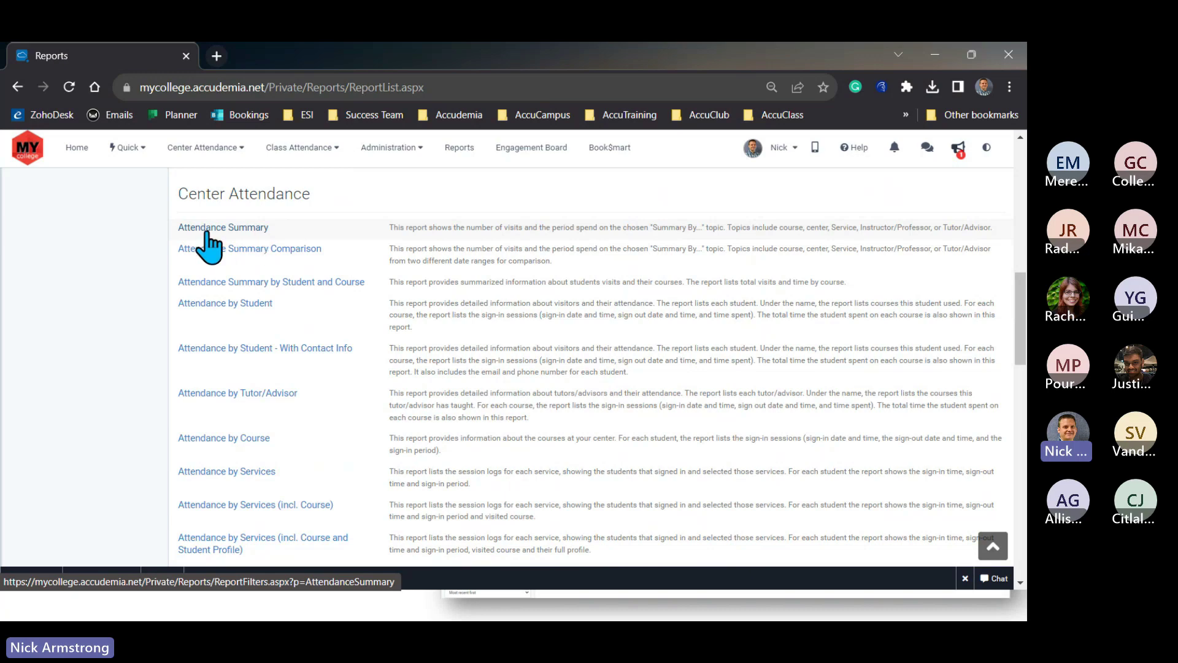
click(248, 230)
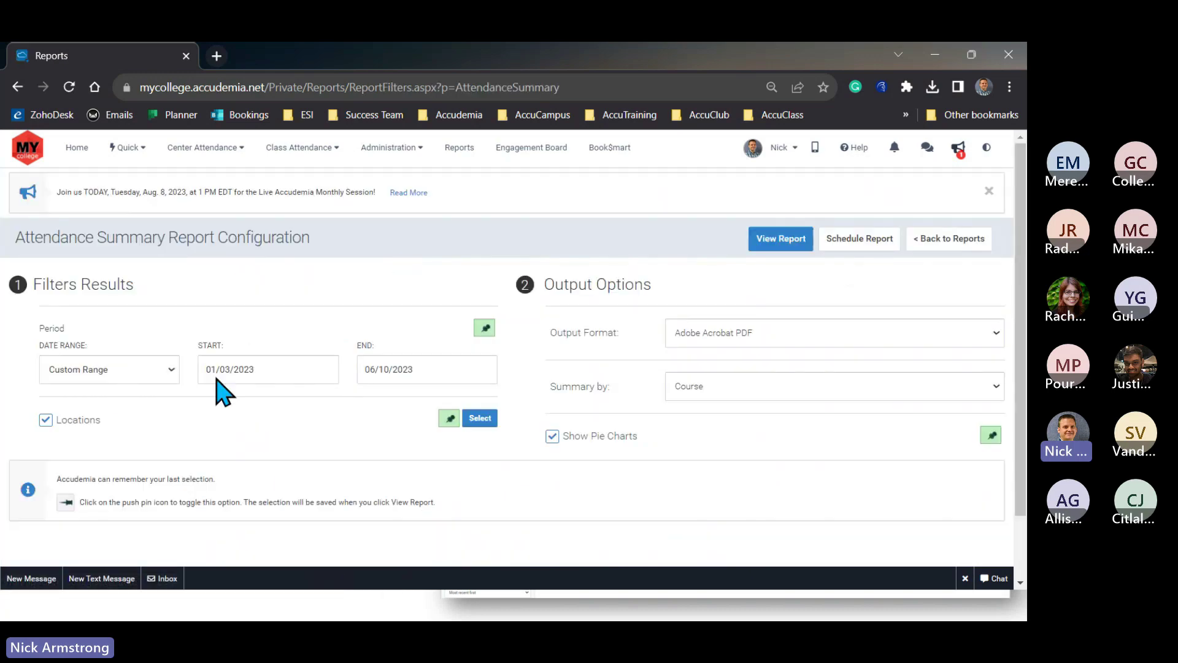
click(703, 393)
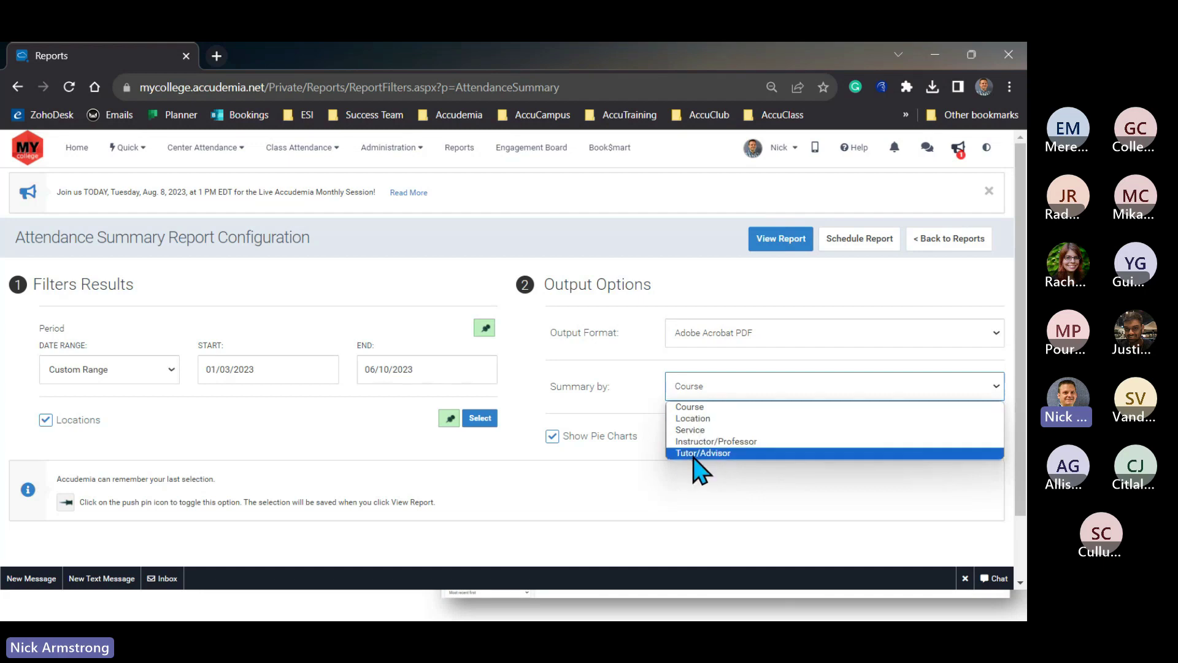
click(643, 385)
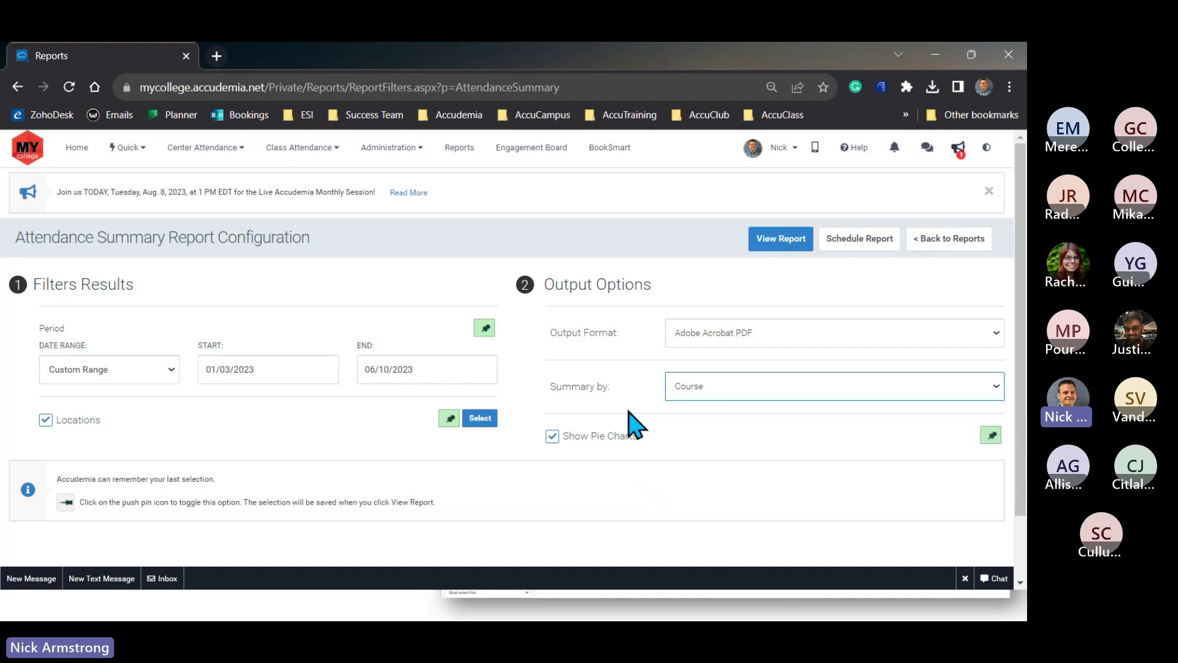
Review the Summary by choices of the Attendance Summary report and keep Course selected.
click(704, 385)
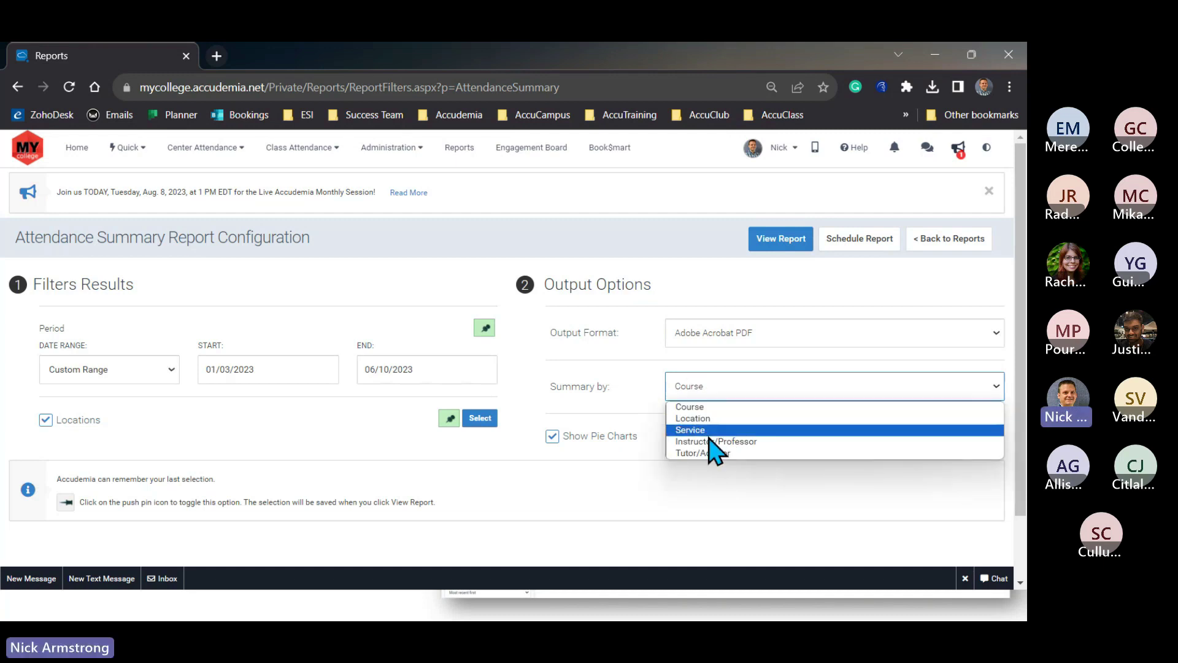
click(696, 407)
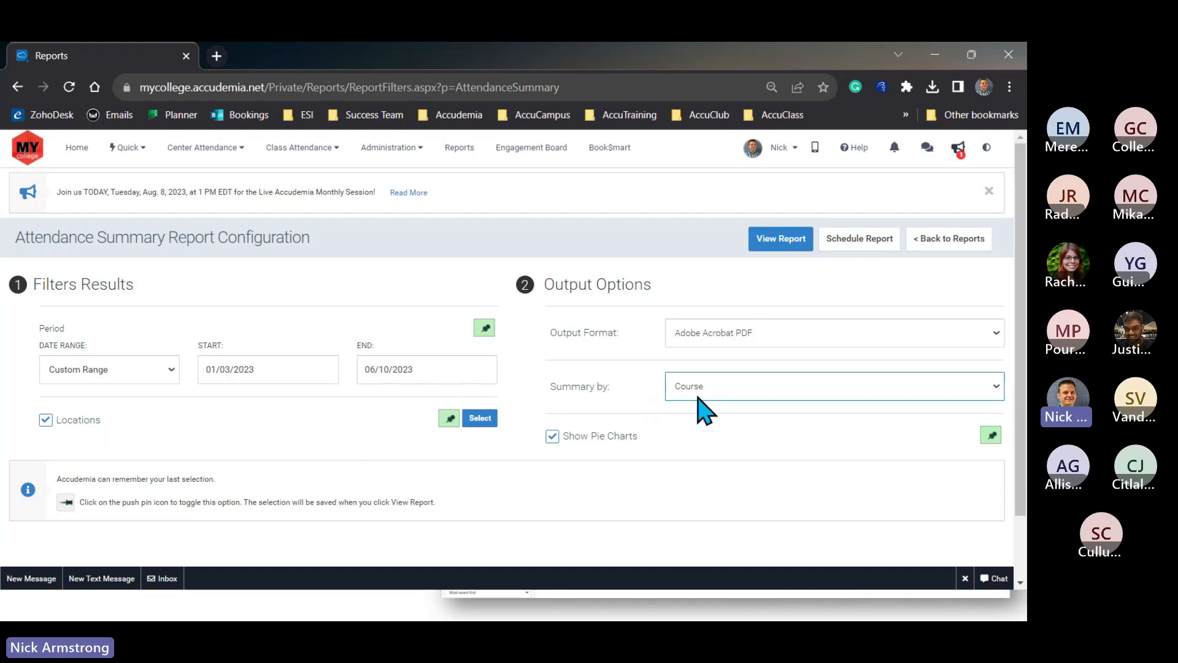
click(699, 392)
click(681, 405)
Set the report's date range to Last Week and turn off the Locations filter.
click(172, 369)
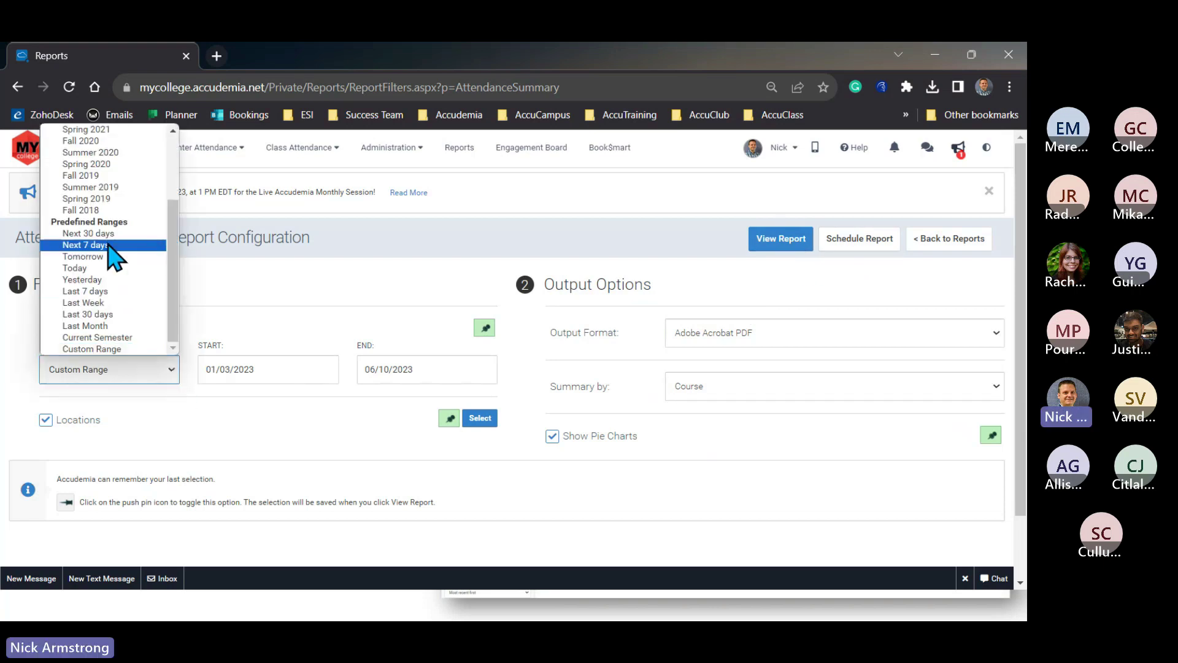
click(100, 293)
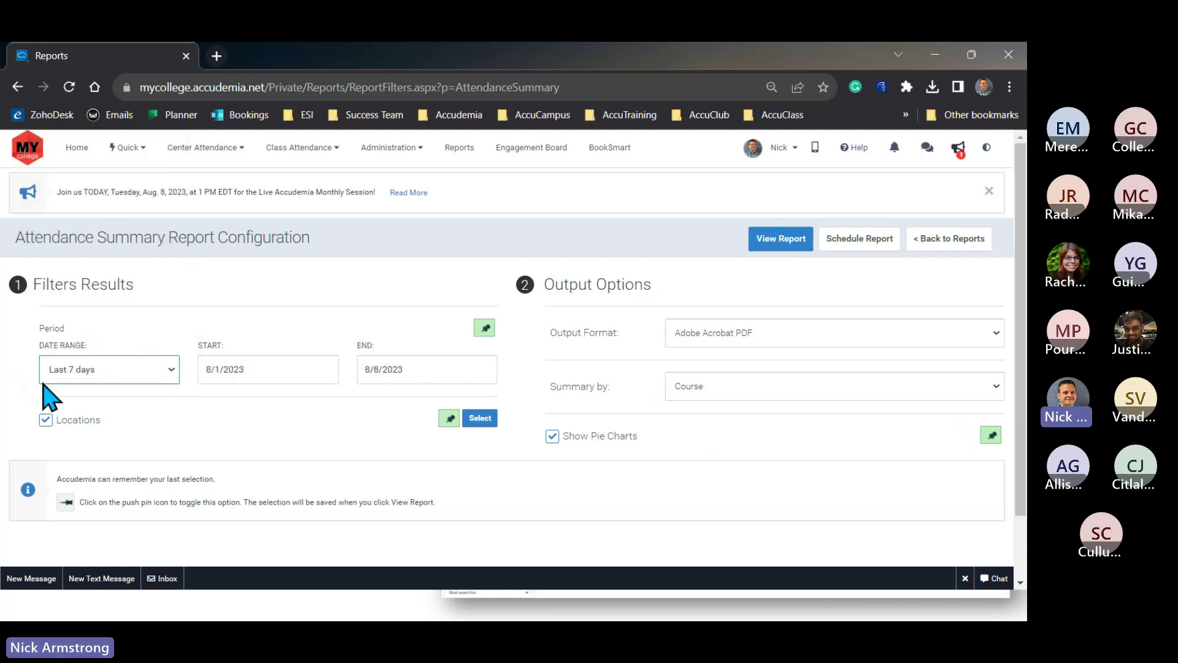
click(171, 375)
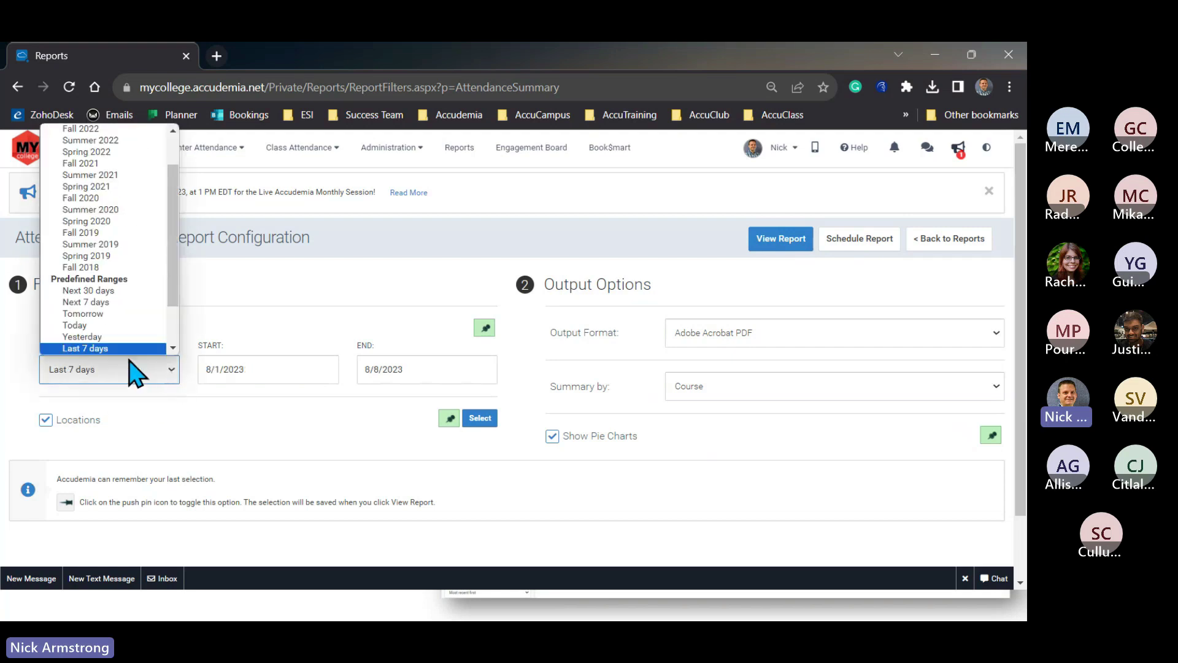
click(173, 348)
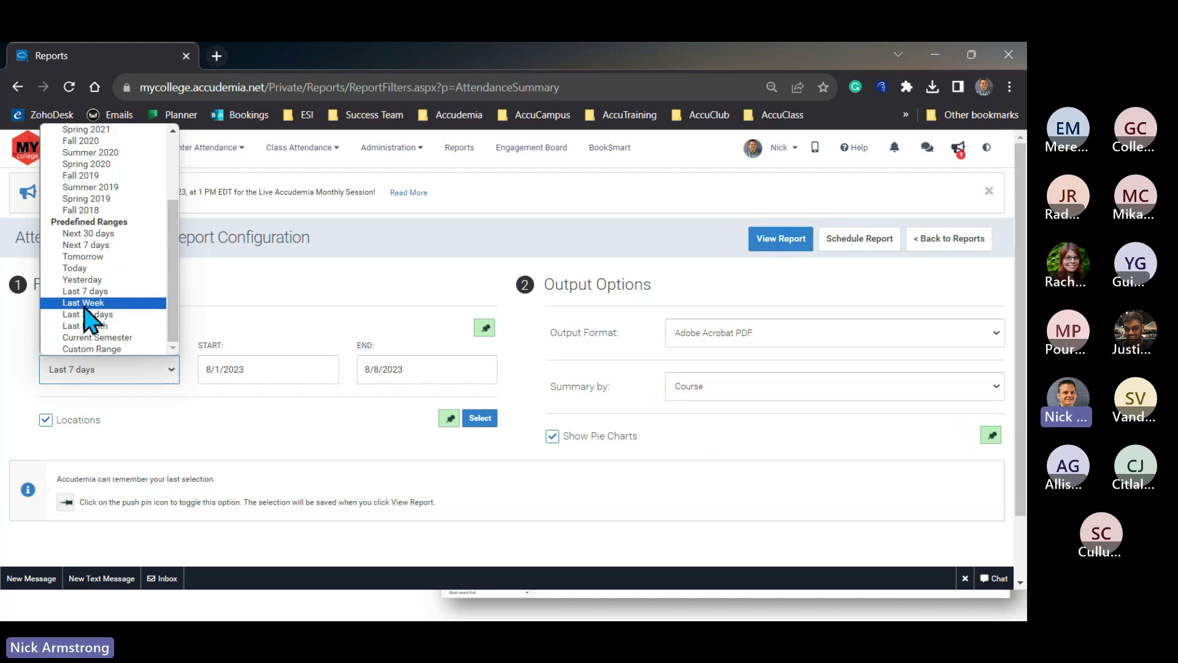
click(82, 302)
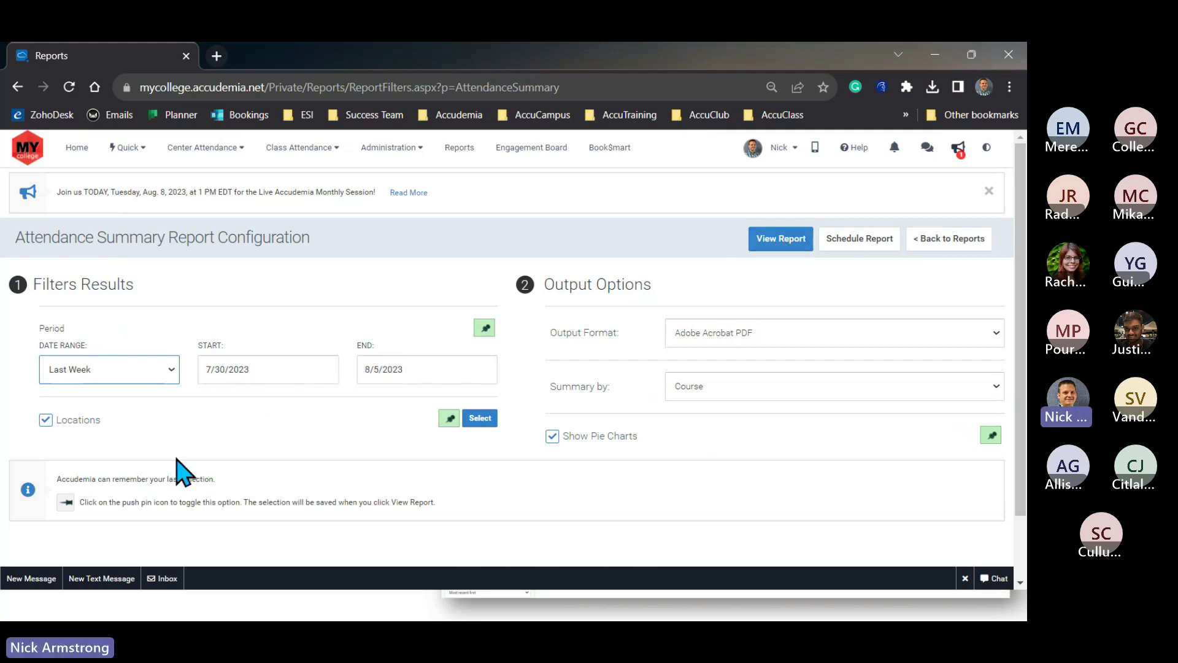
click(45, 420)
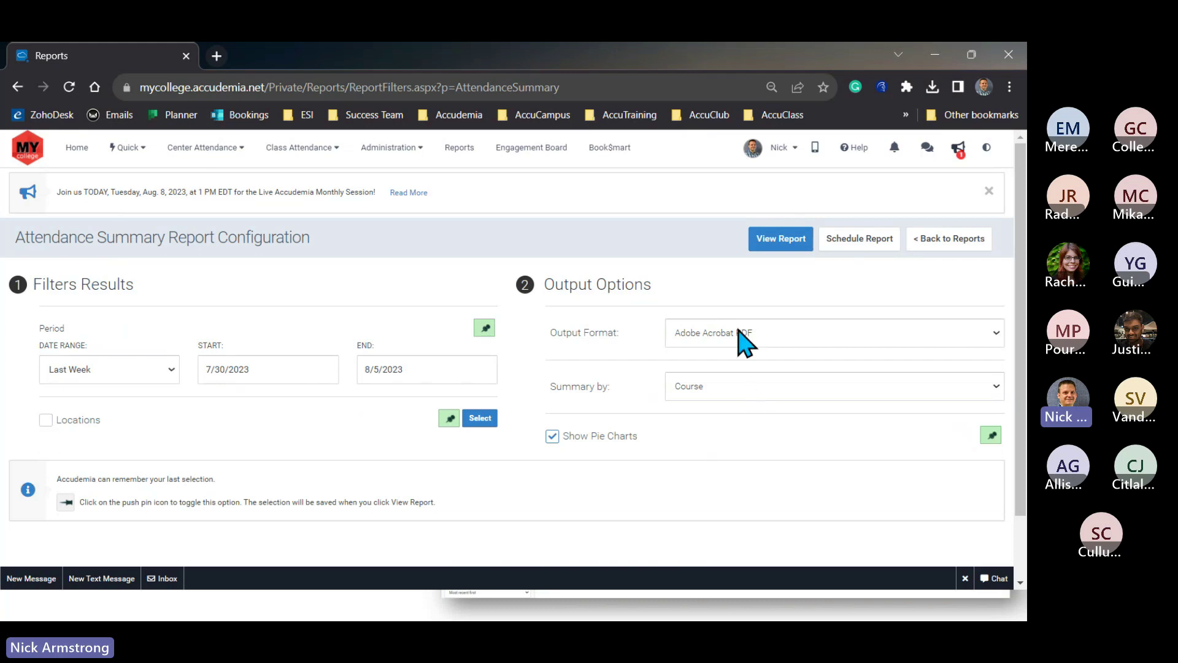
Start scheduling the report with the title "Weekly Tutor Statistics" and continue to the schedule settings.
click(850, 247)
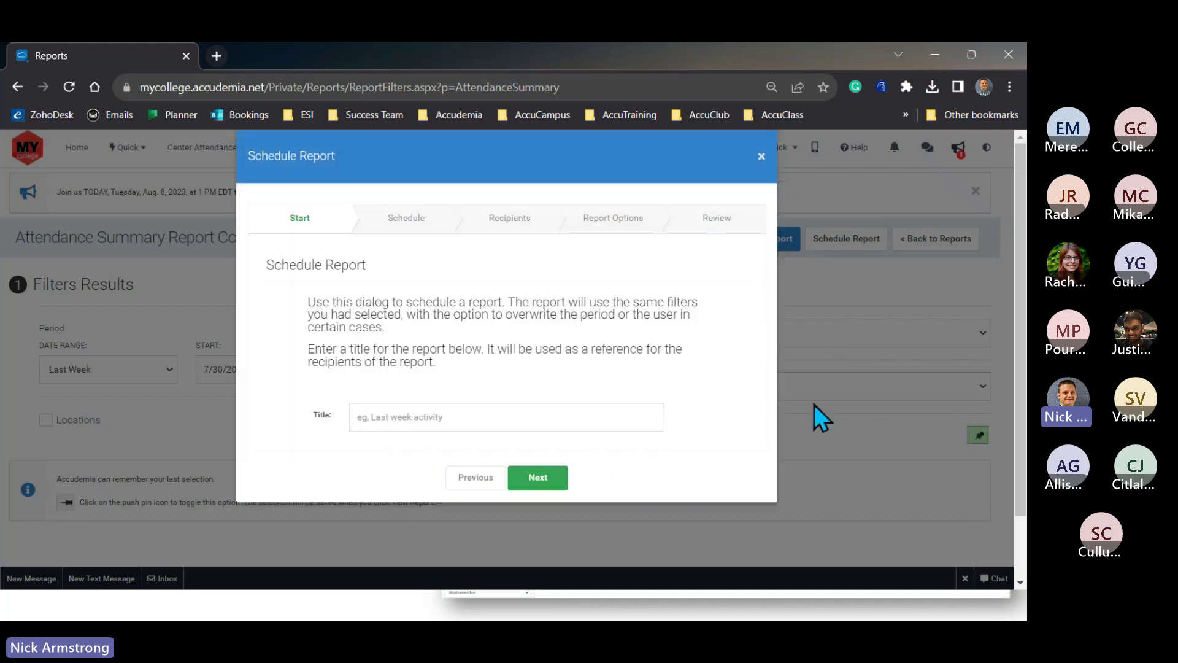
click(396, 416)
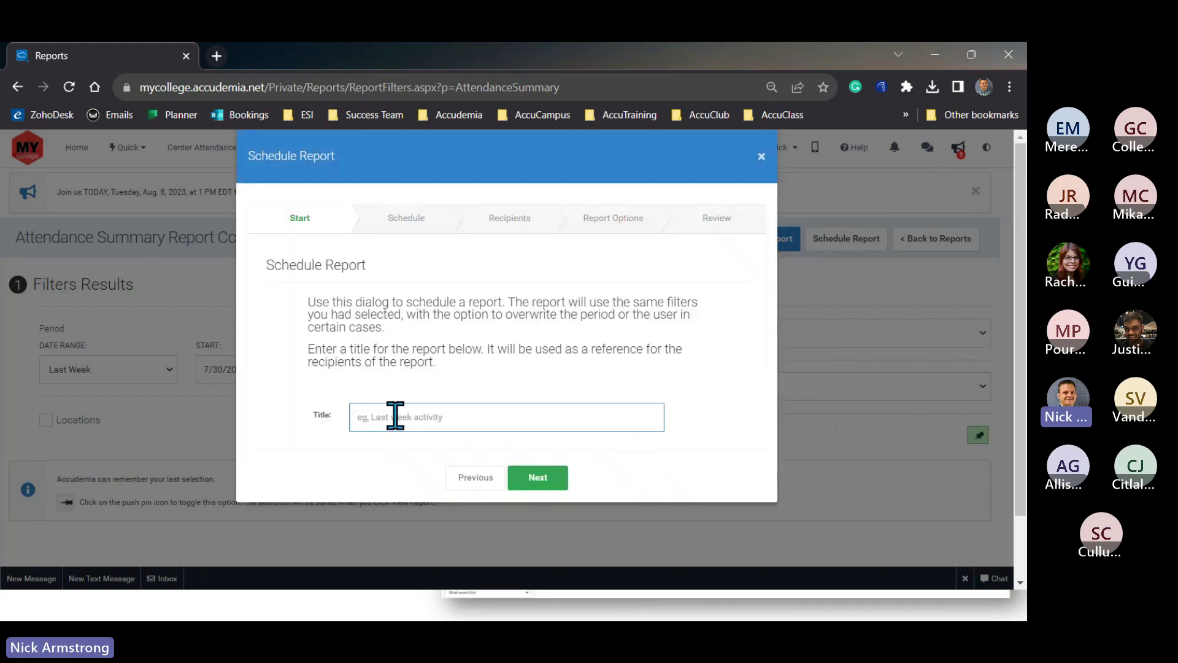
text(Weekly)
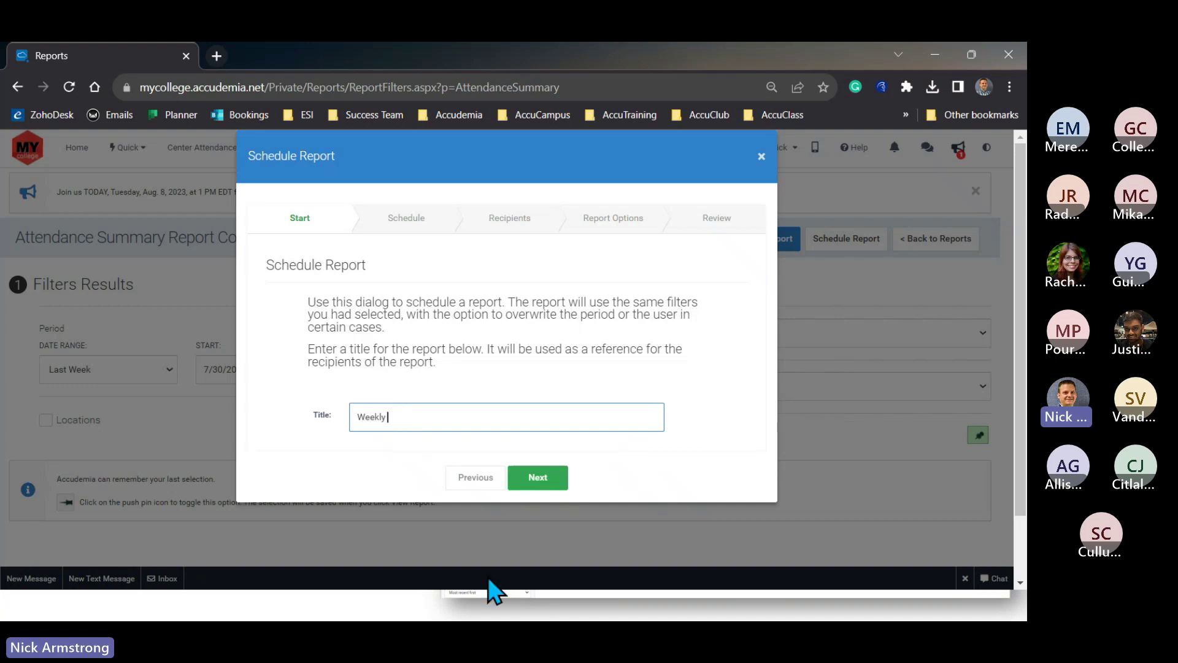
text(Tutor Statistics)
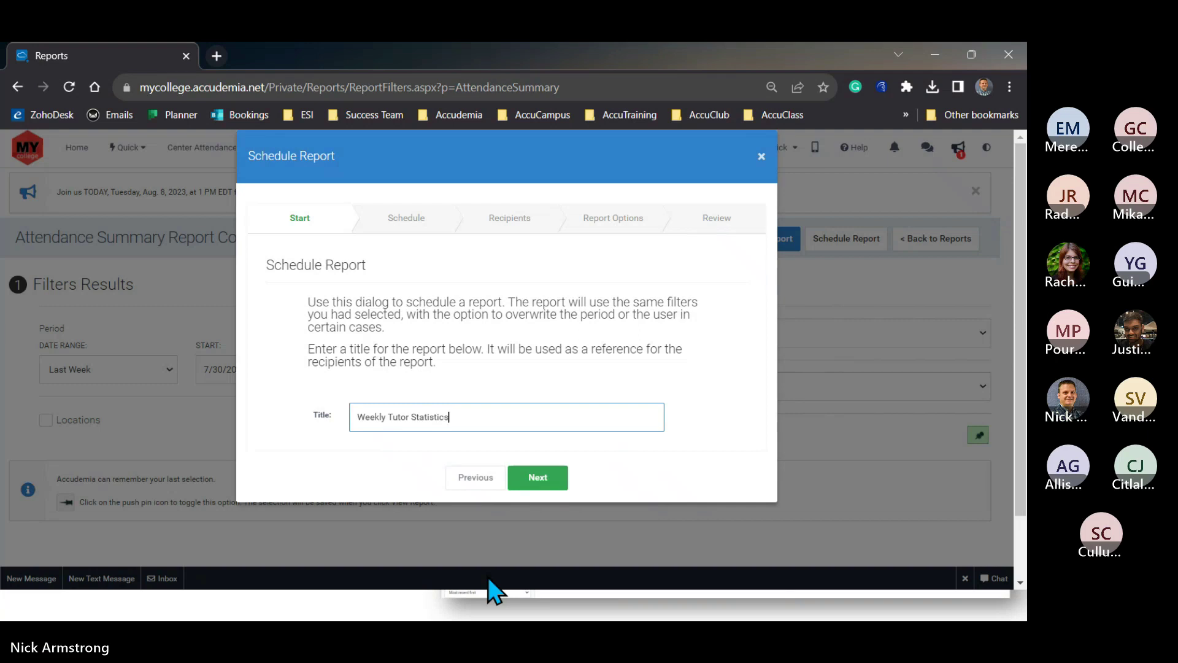
click(539, 482)
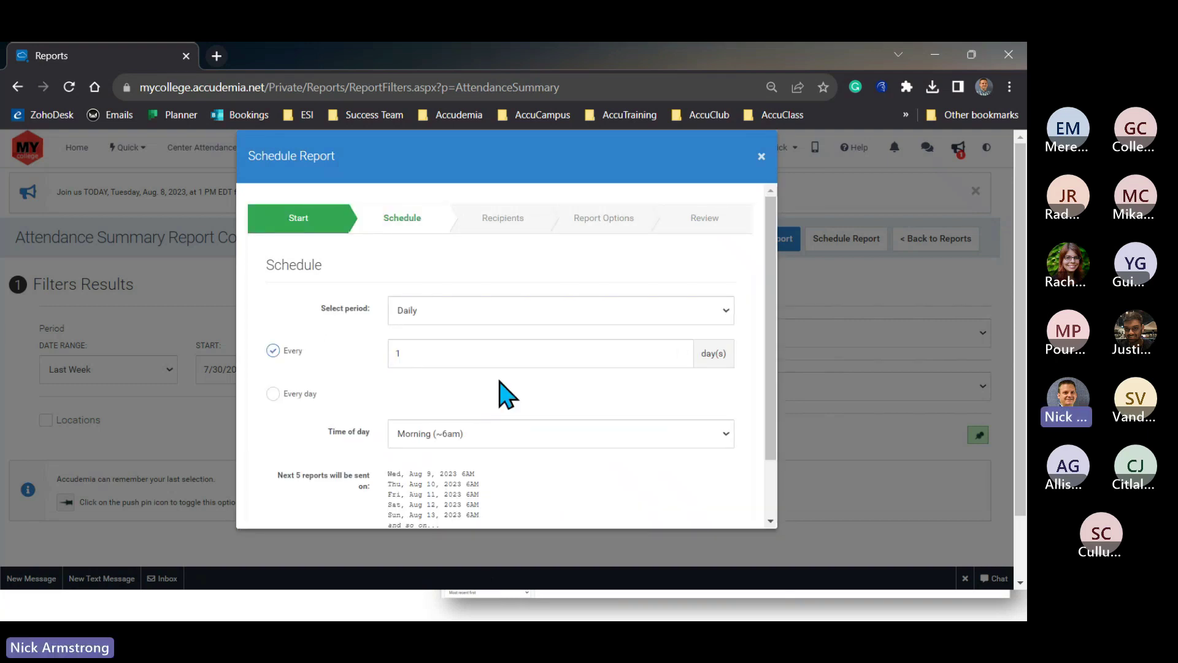
Schedule the report weekly on Monday only, keeping the Morning (~6am) delivery time, and continue to the recipients.
scroll(499, 387, down, 2)
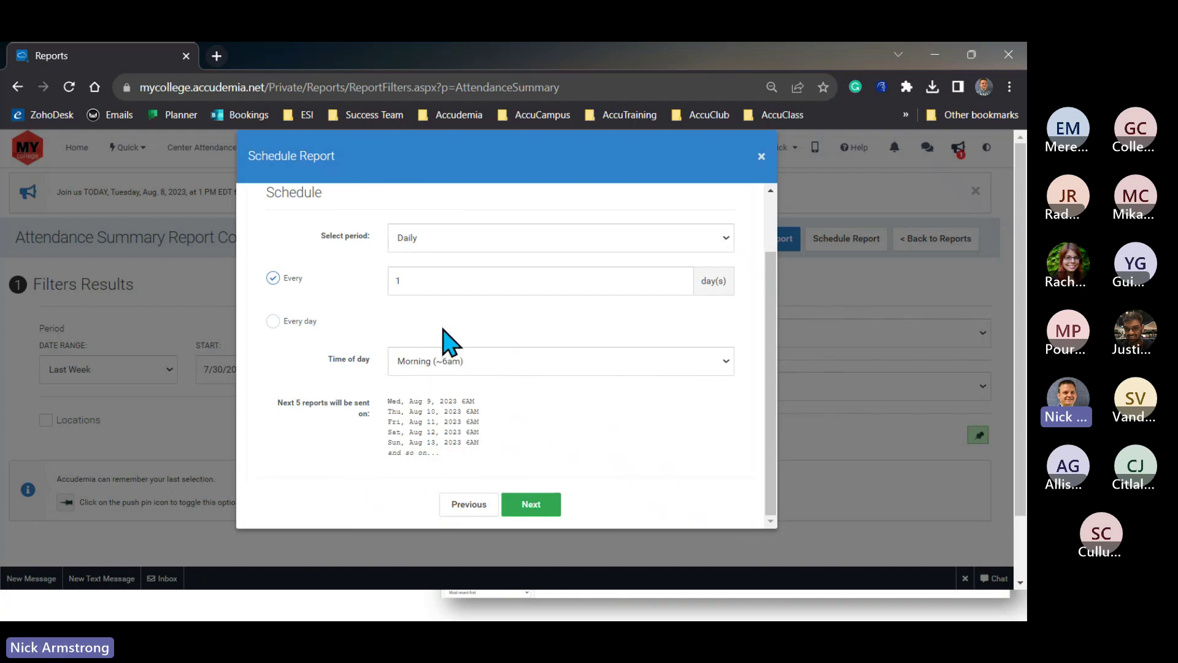
click(433, 249)
click(433, 267)
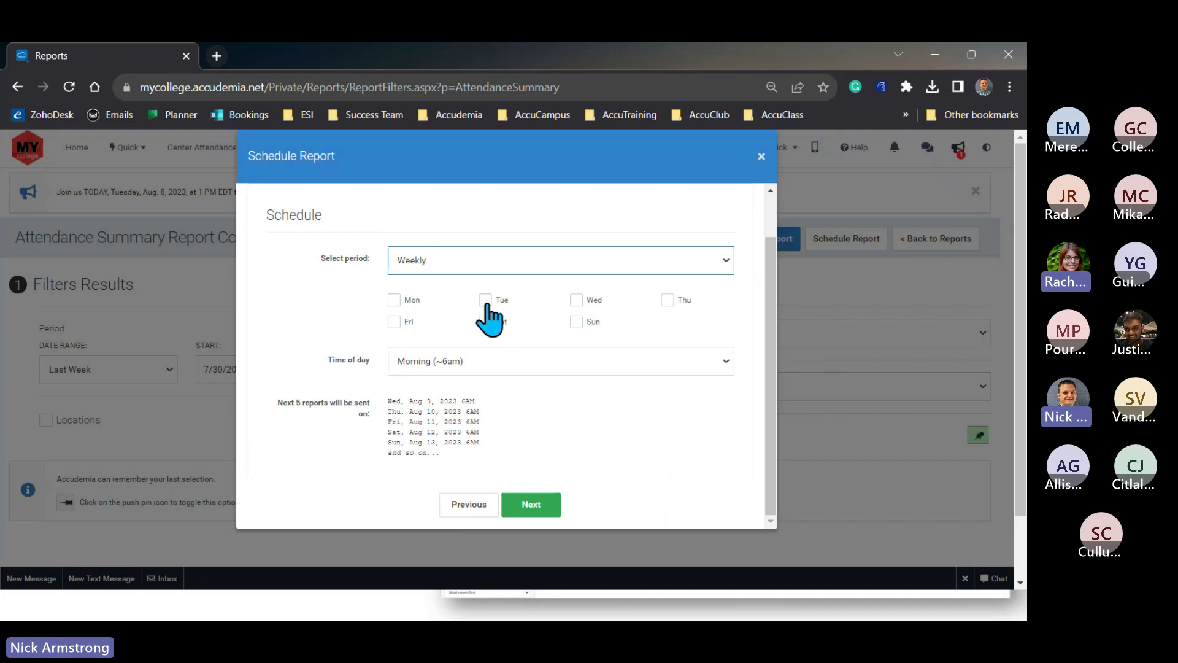
click(395, 302)
click(486, 301)
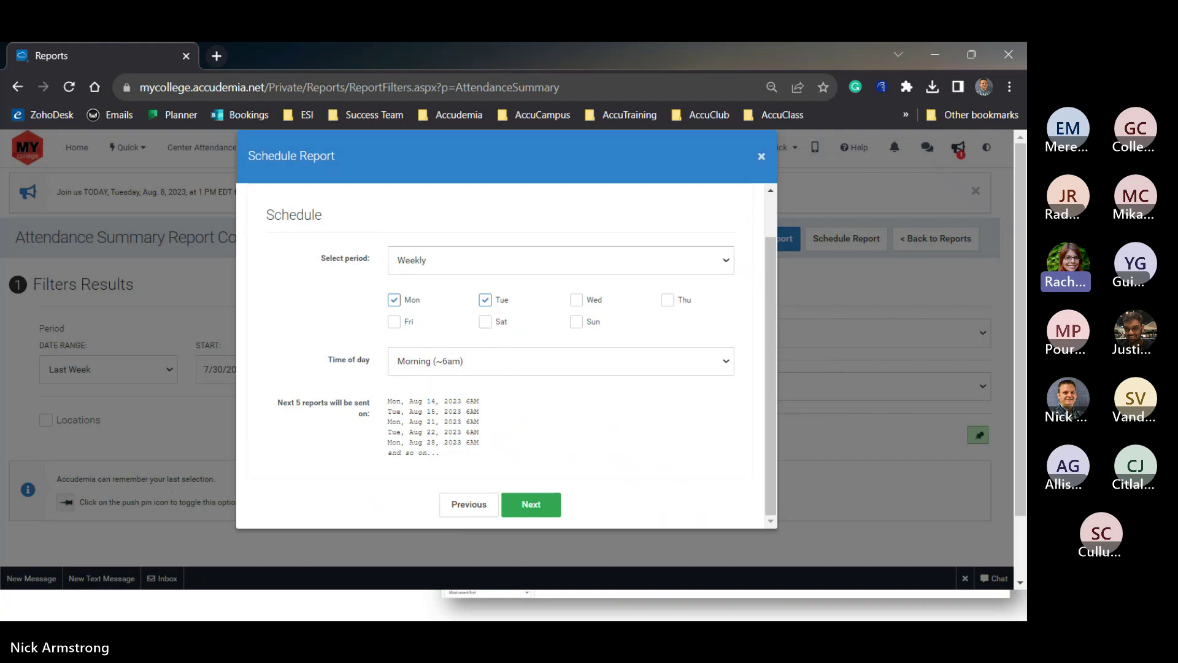
click(486, 301)
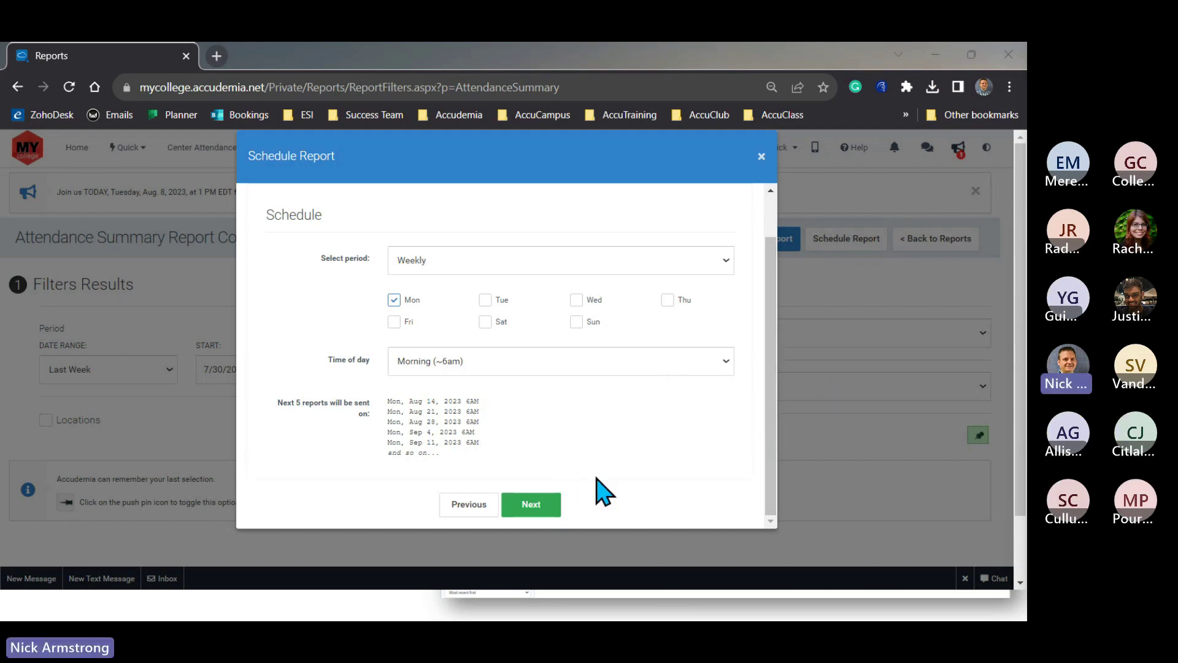
click(538, 506)
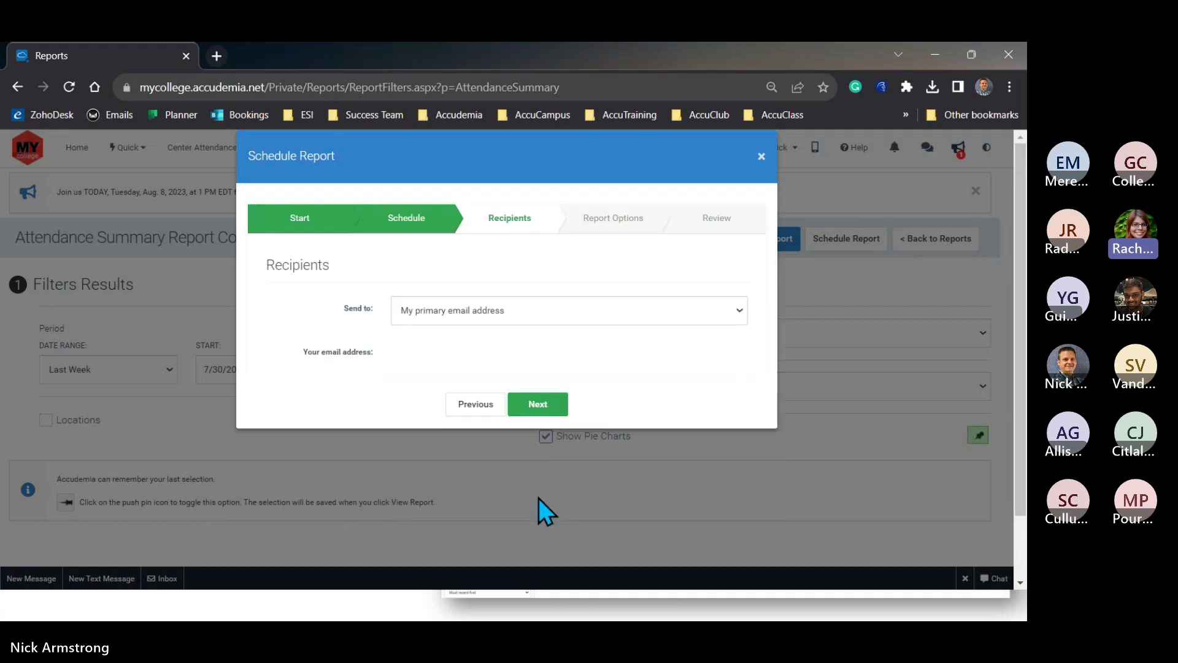
Send the report to all active tutors/advisors and enable individual emails to each tutor/advisor in the report options.
click(446, 317)
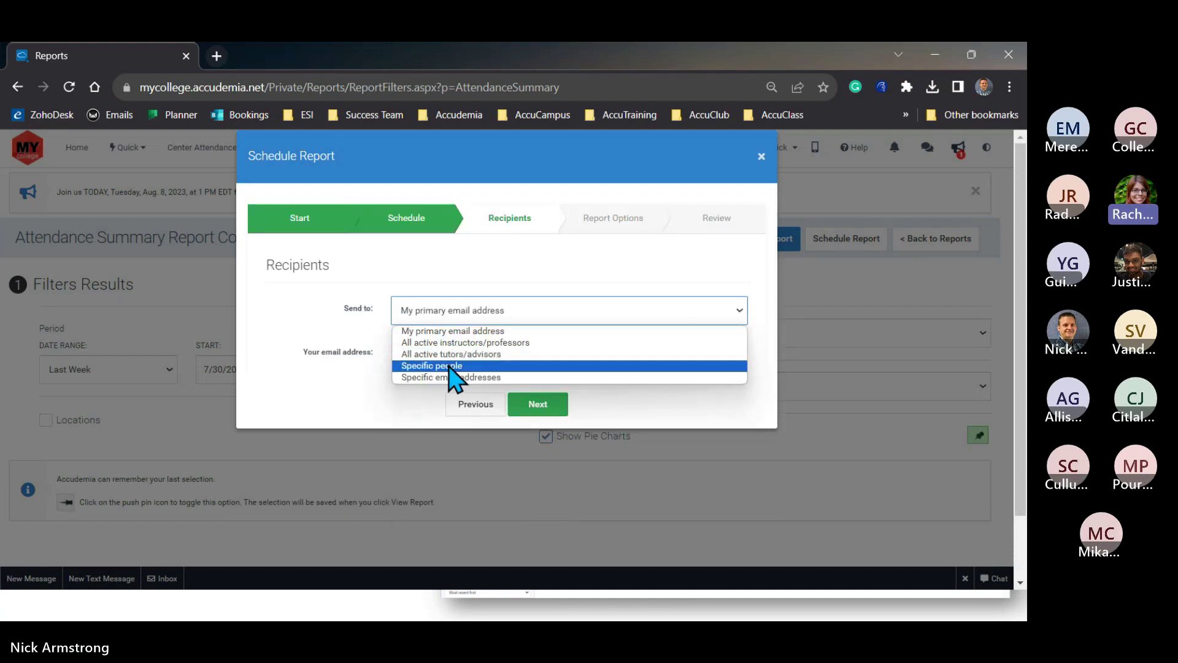
click(448, 358)
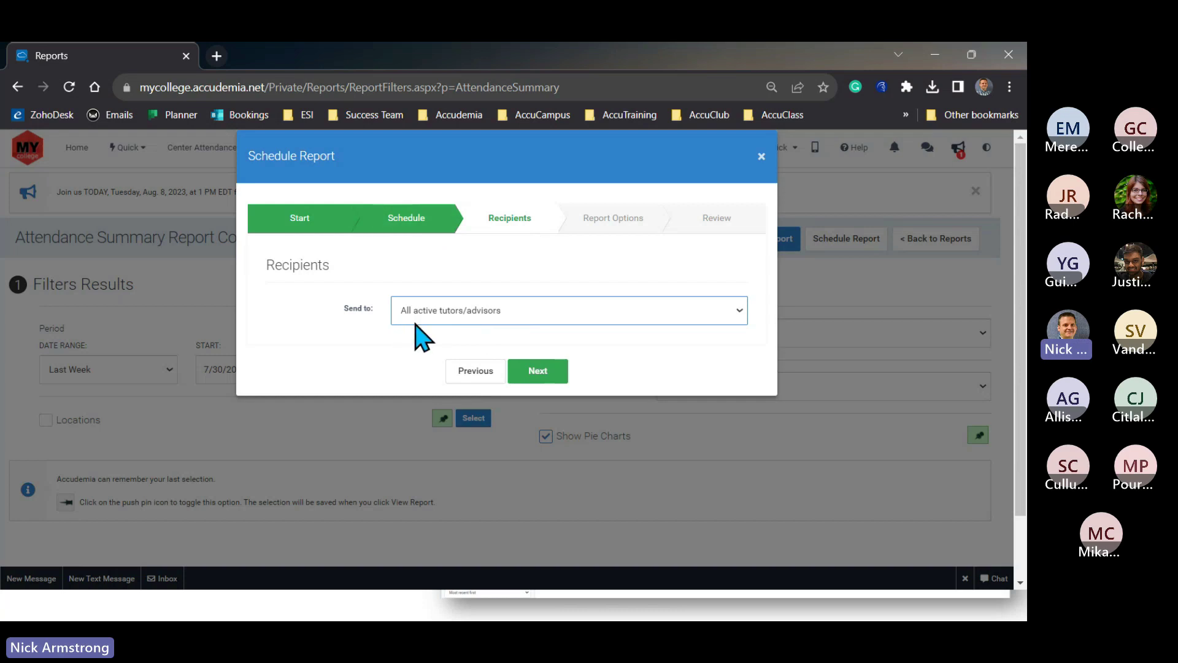
click(539, 375)
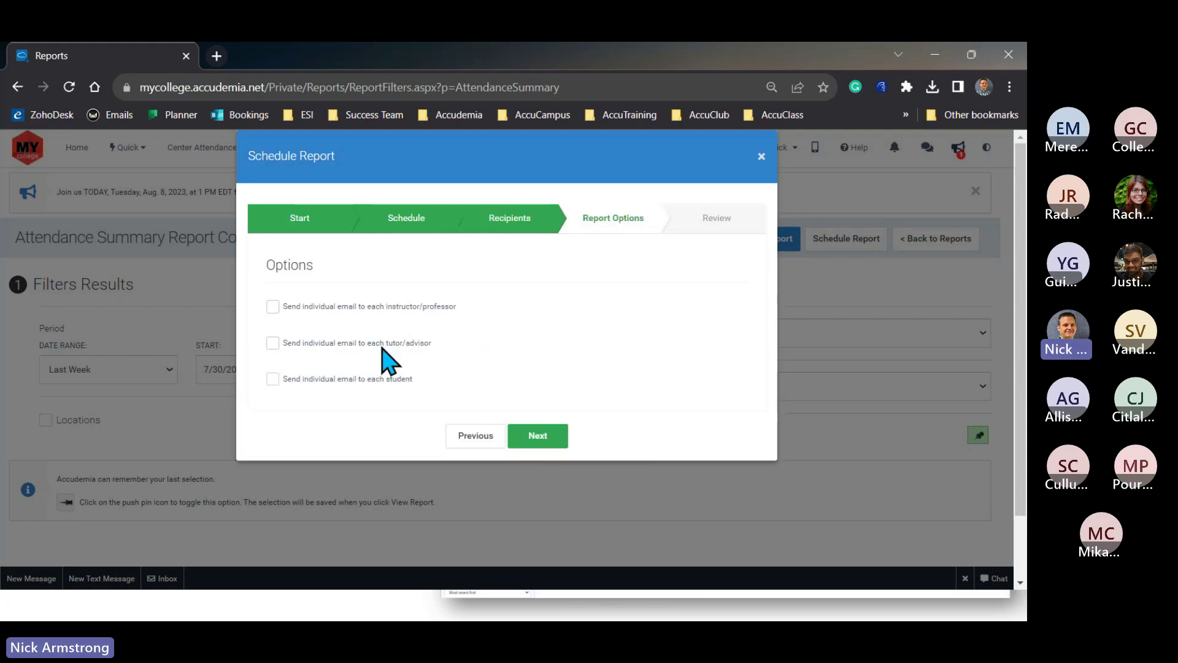
click(273, 343)
Go back to the recipients and review the Send to choices, keeping all active tutors/advisors.
click(475, 437)
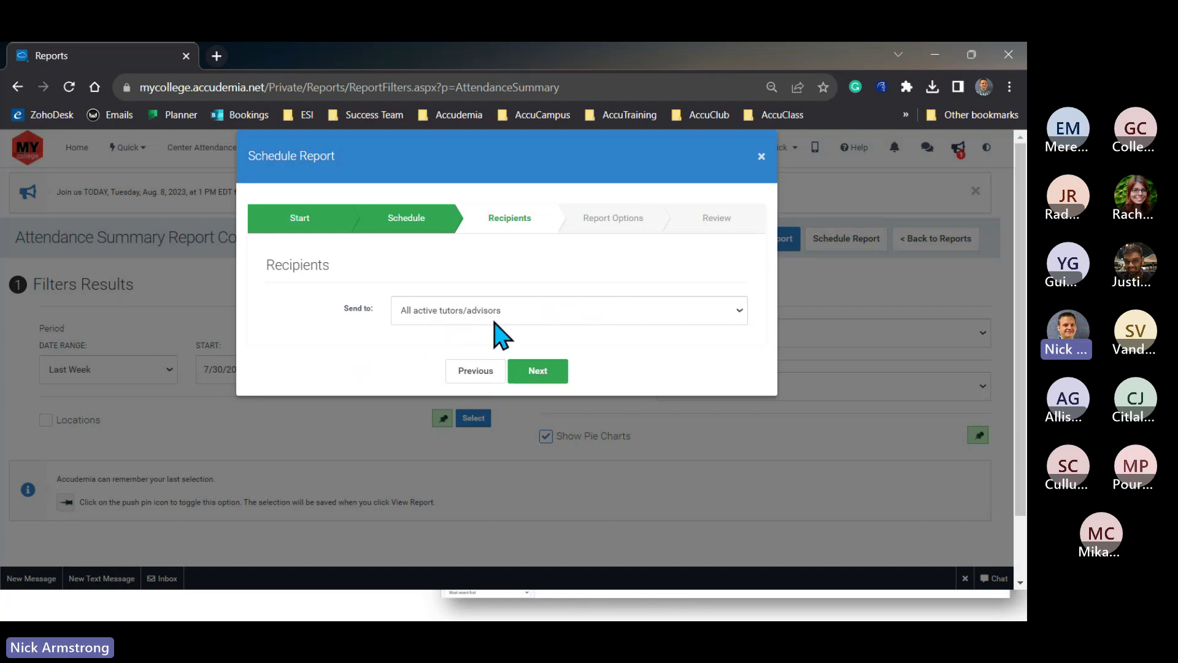
click(471, 318)
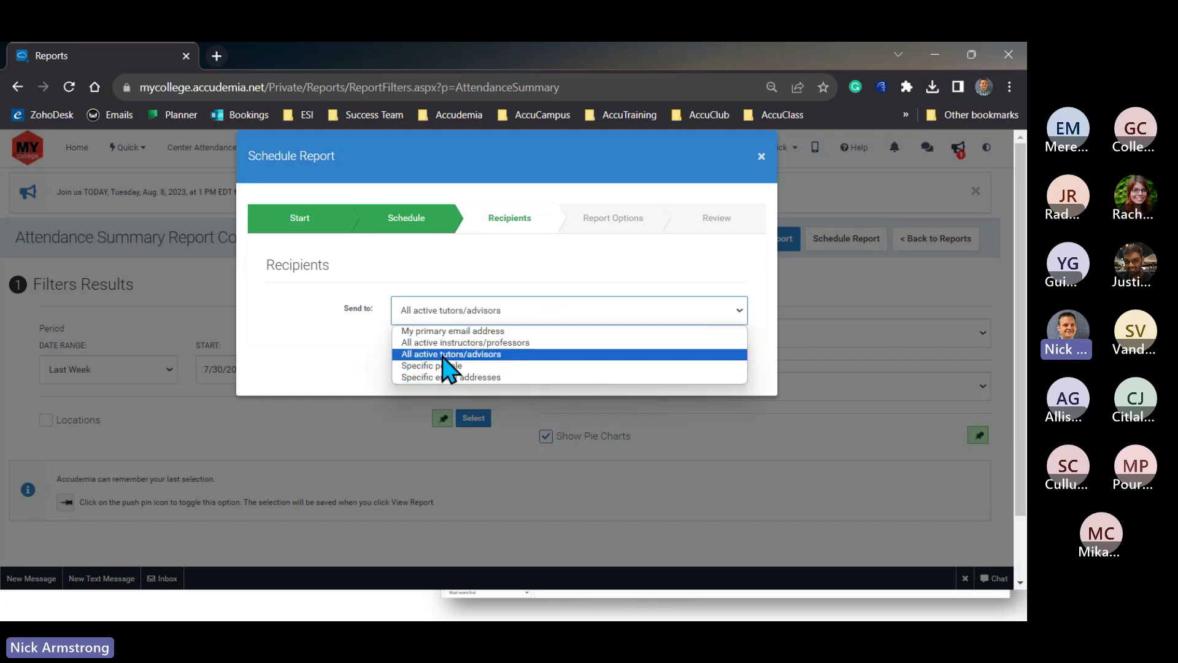
click(453, 354)
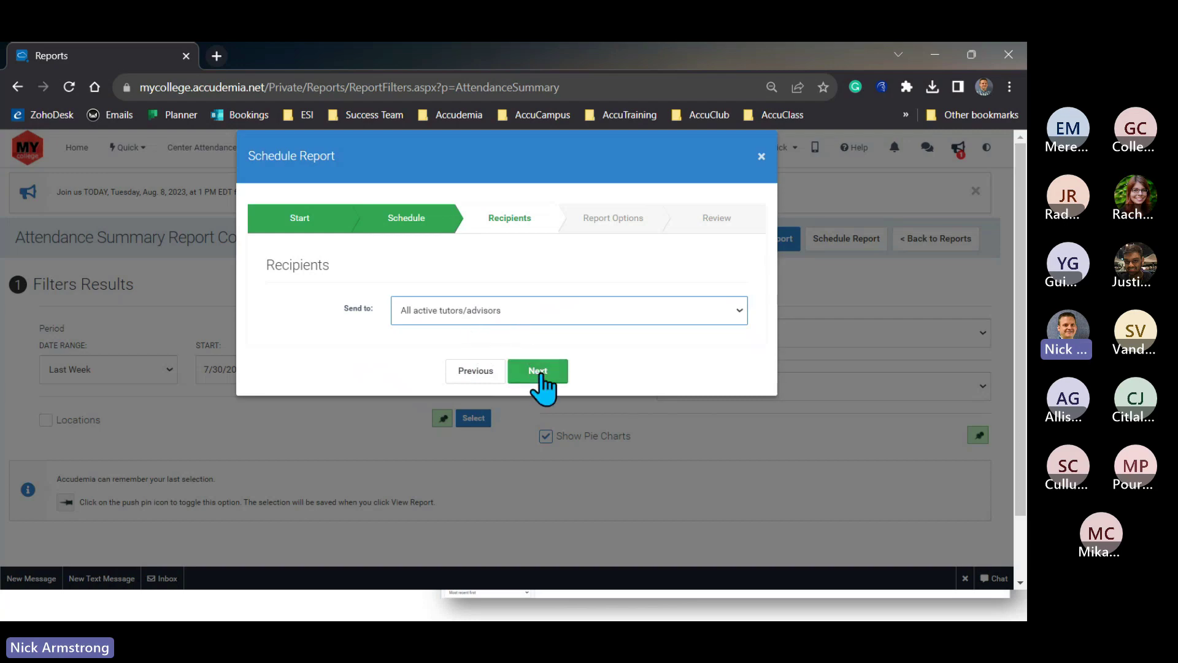
click(538, 373)
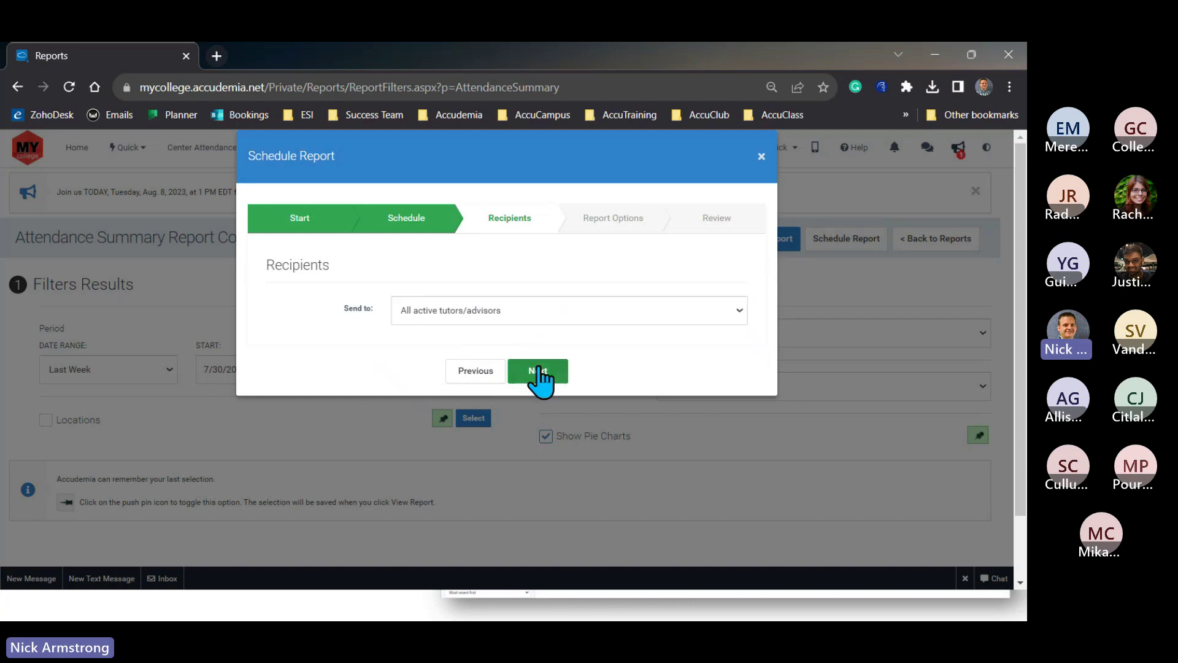
click(476, 437)
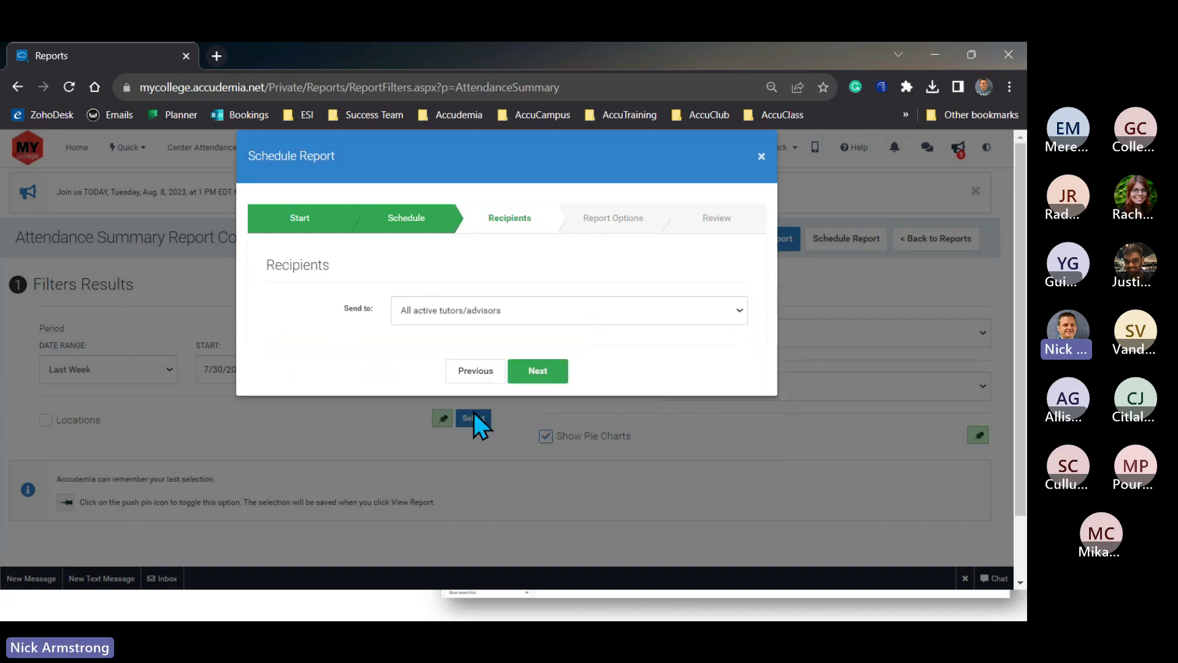
Change the recipients to Specific people and add three users by searching for their first names.
click(451, 316)
click(446, 368)
click(452, 355)
text(chadd)
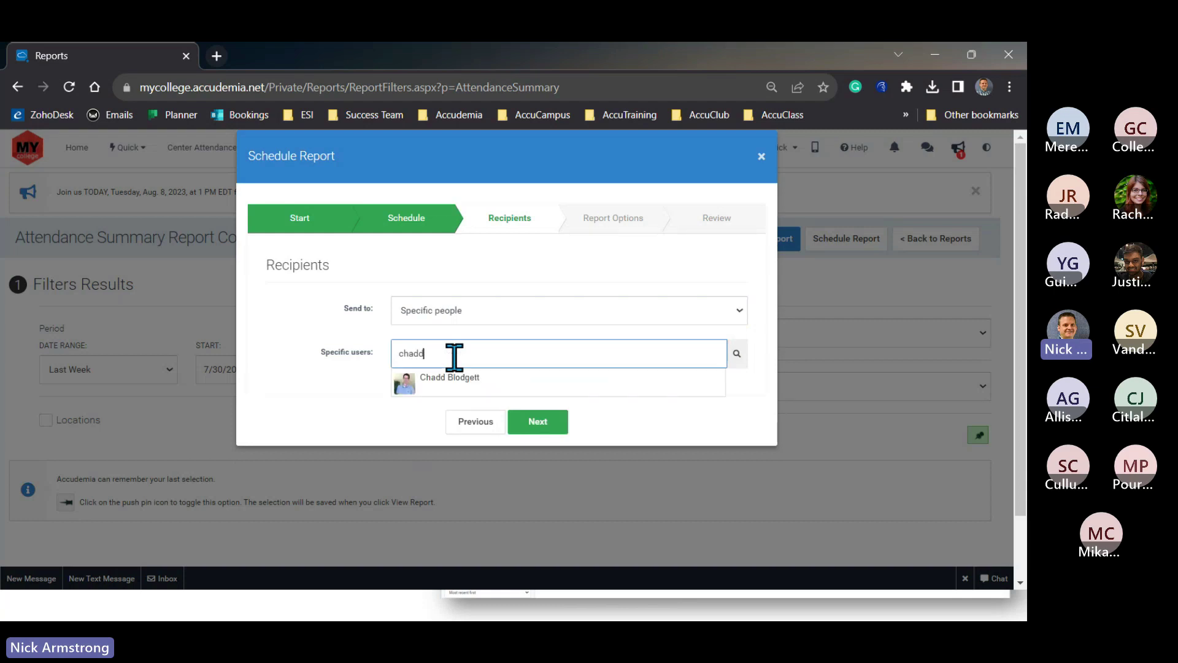
click(435, 379)
text(rache)
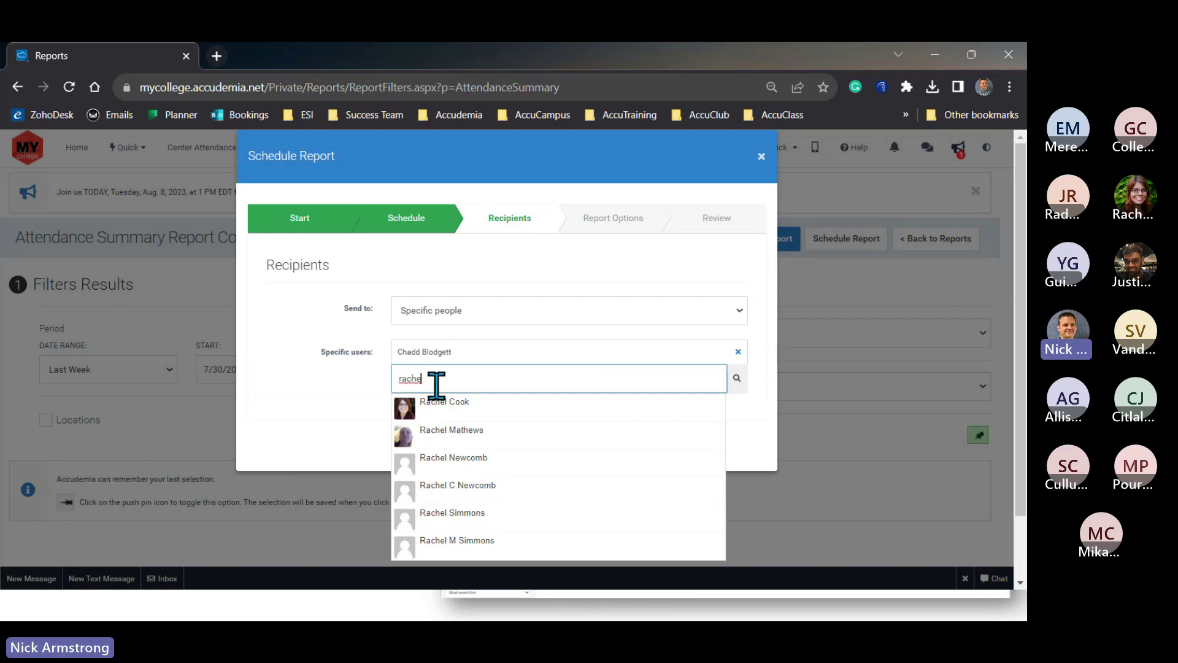
click(442, 410)
text(nick)
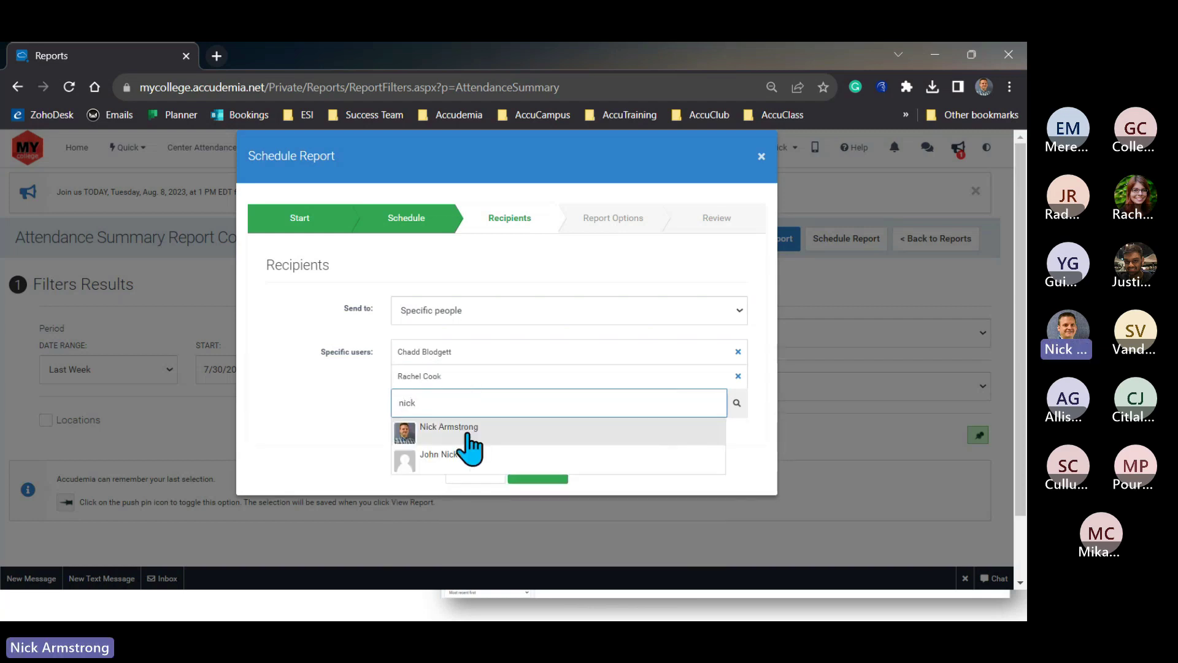
click(468, 437)
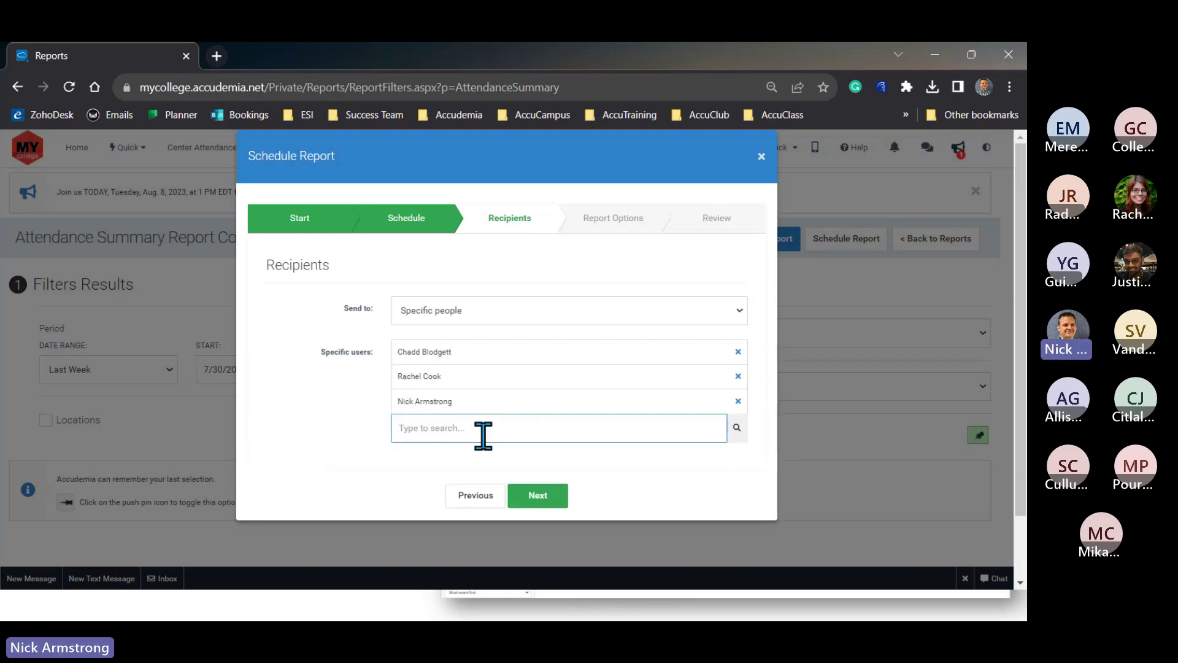
text(just)
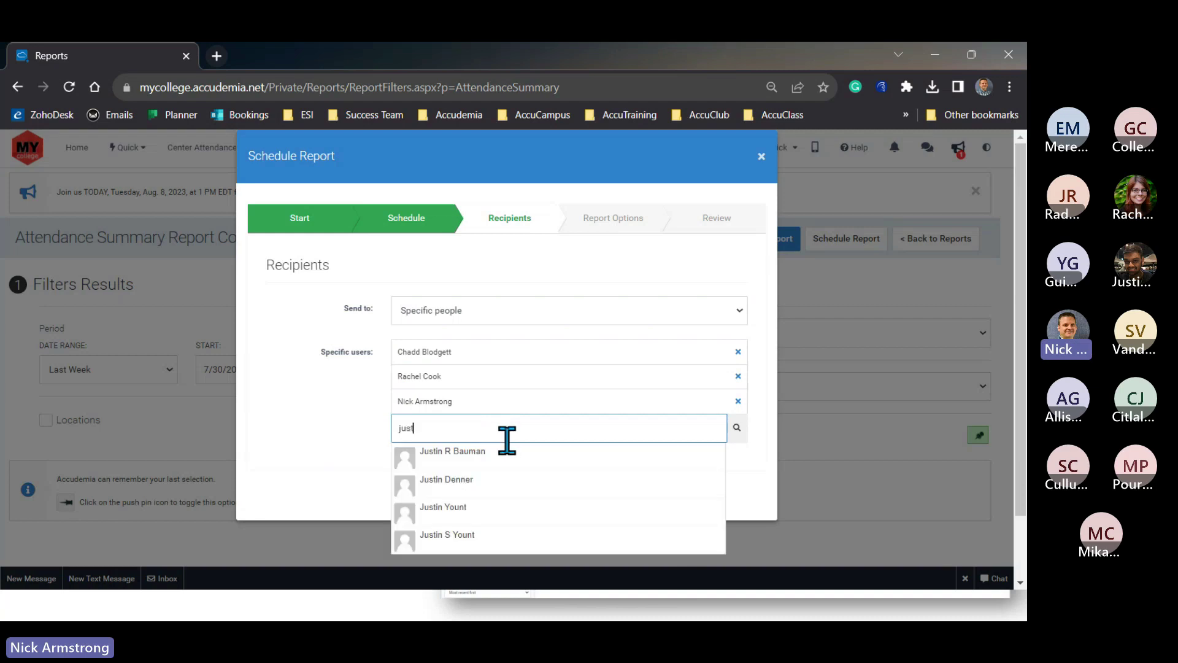
key(BackSpace)
key(BackSpace)
key(BackSpace)
key(BackSpace)
Continue through the report options with individual tutor/advisor emails enabled, check the review summary and finish scheduling the report.
click(529, 499)
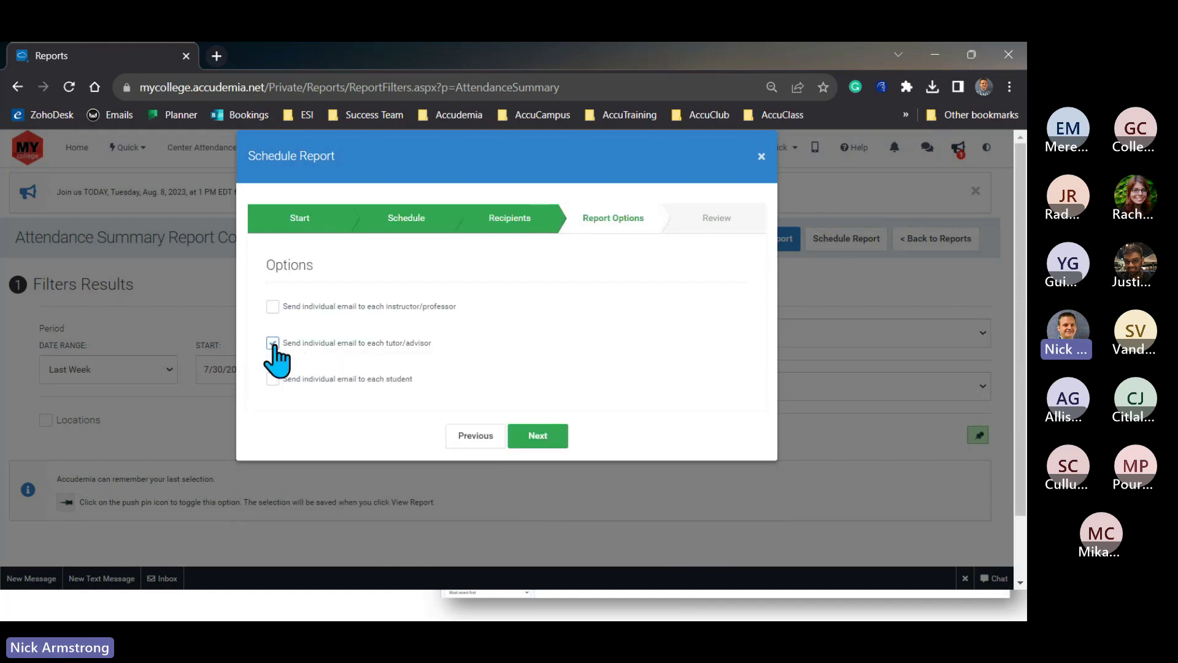
click(544, 437)
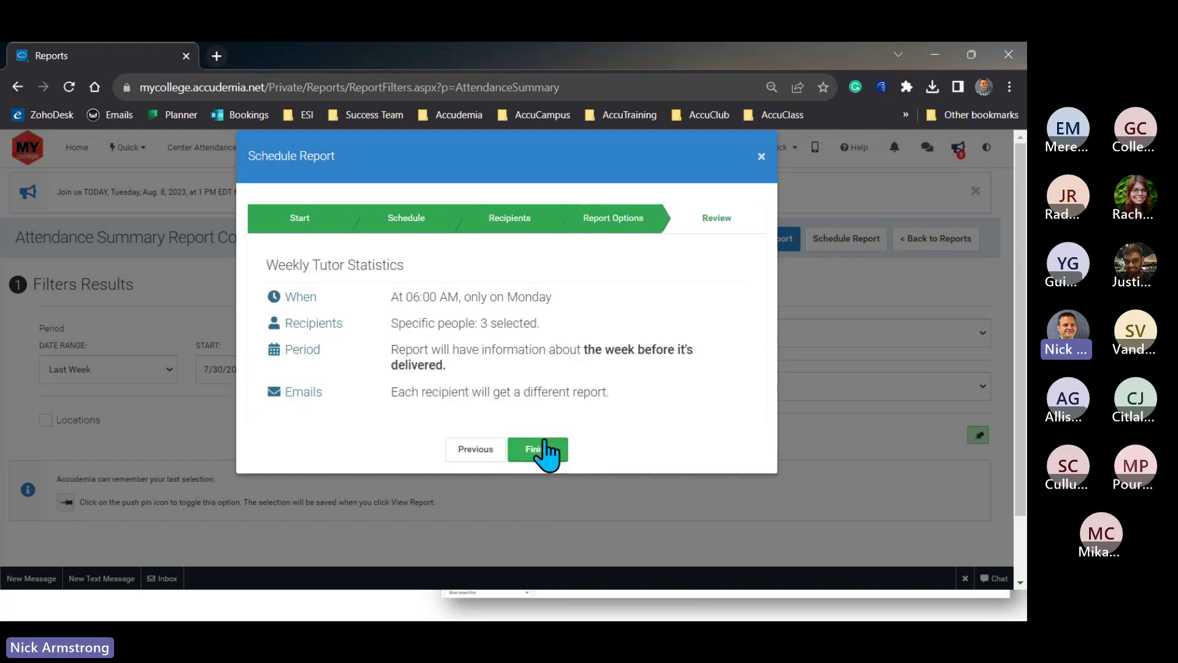
drag(620, 405, 278, 264)
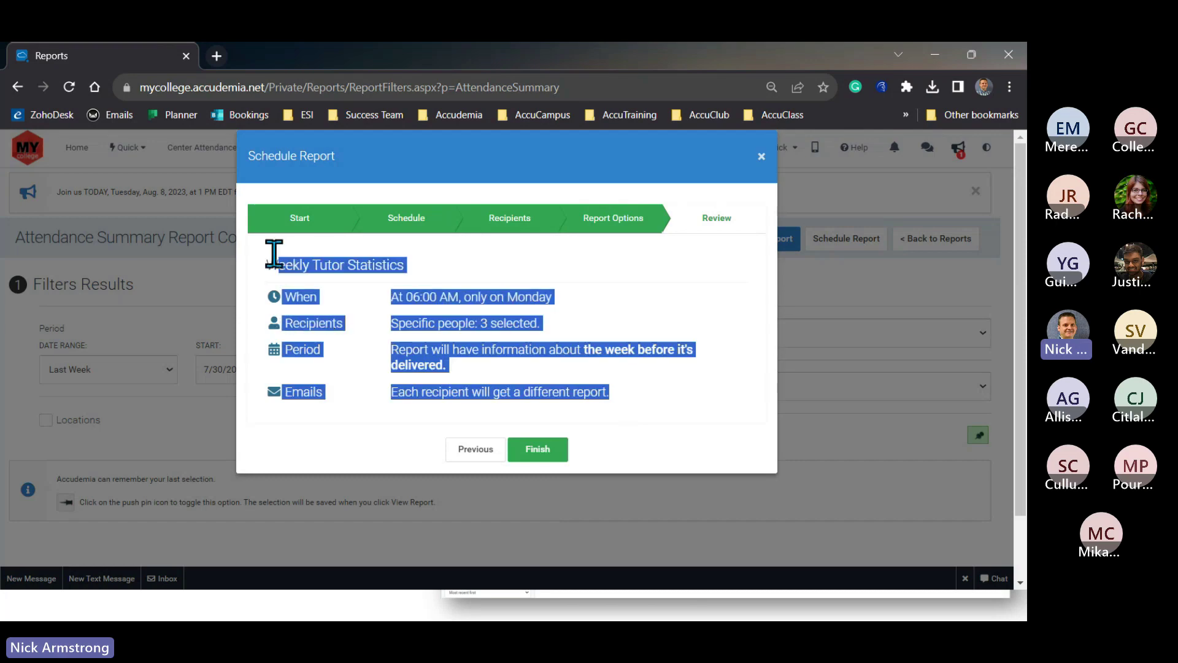
click(538, 449)
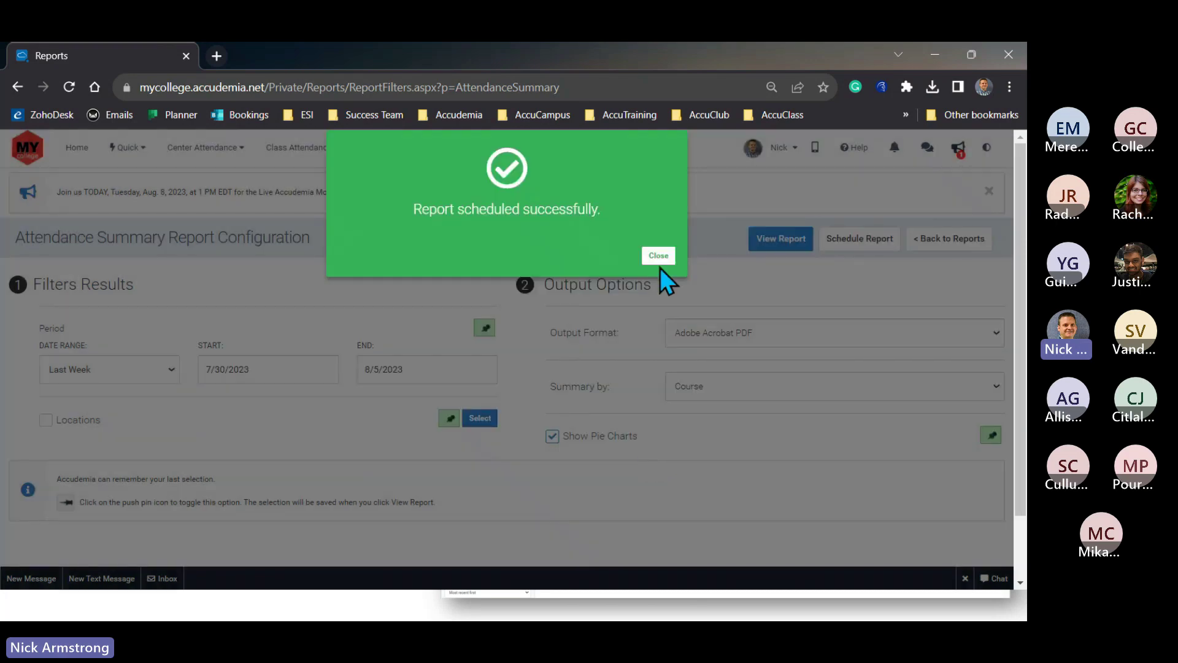
Dismiss the scheduling confirmation, open the Weekly Tutor Statistics scheduled report to view its configuration, and return to the scheduled reports list.
click(654, 255)
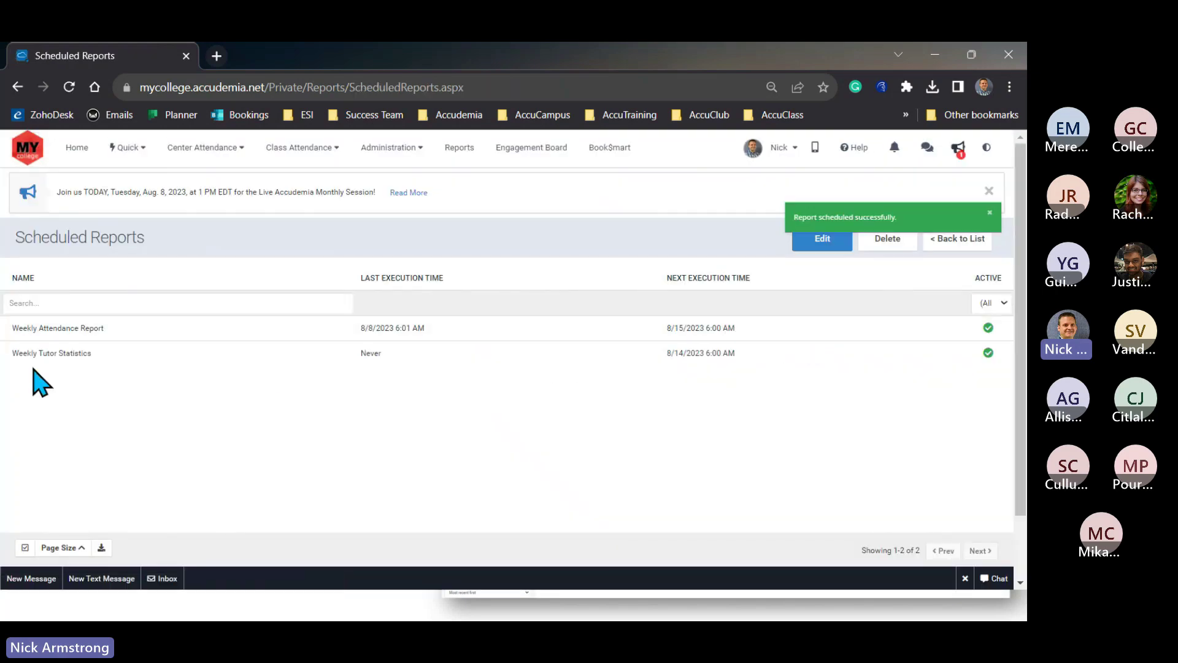
double_click(361, 353)
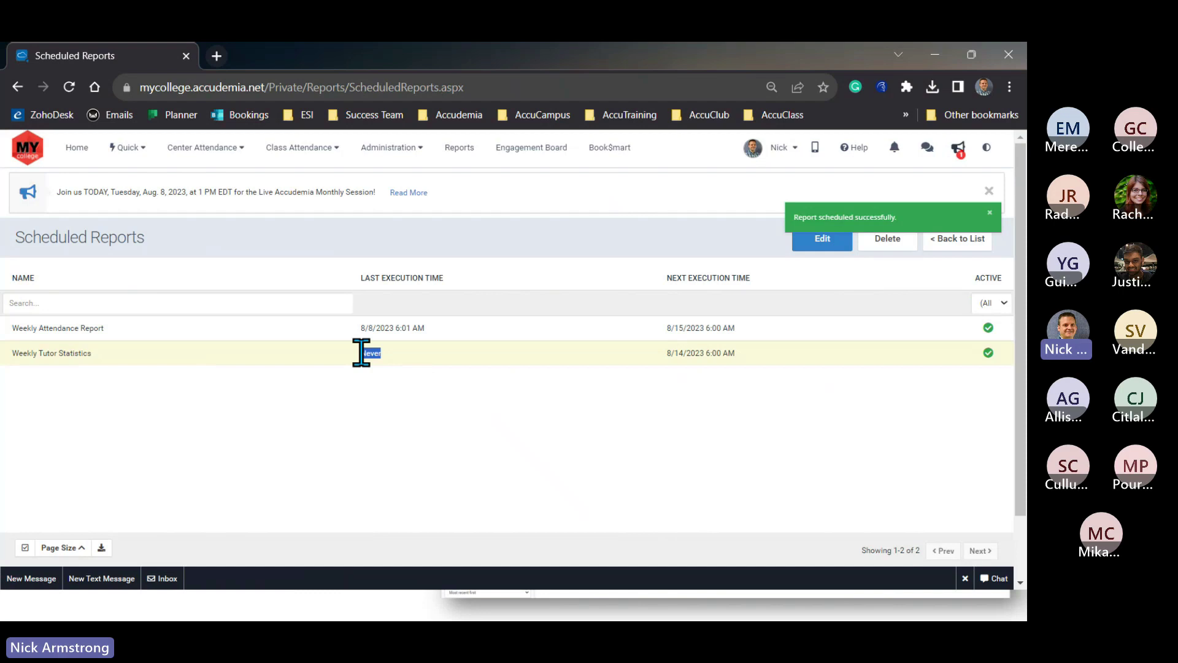
click(68, 351)
double_click(80, 353)
double_click(101, 354)
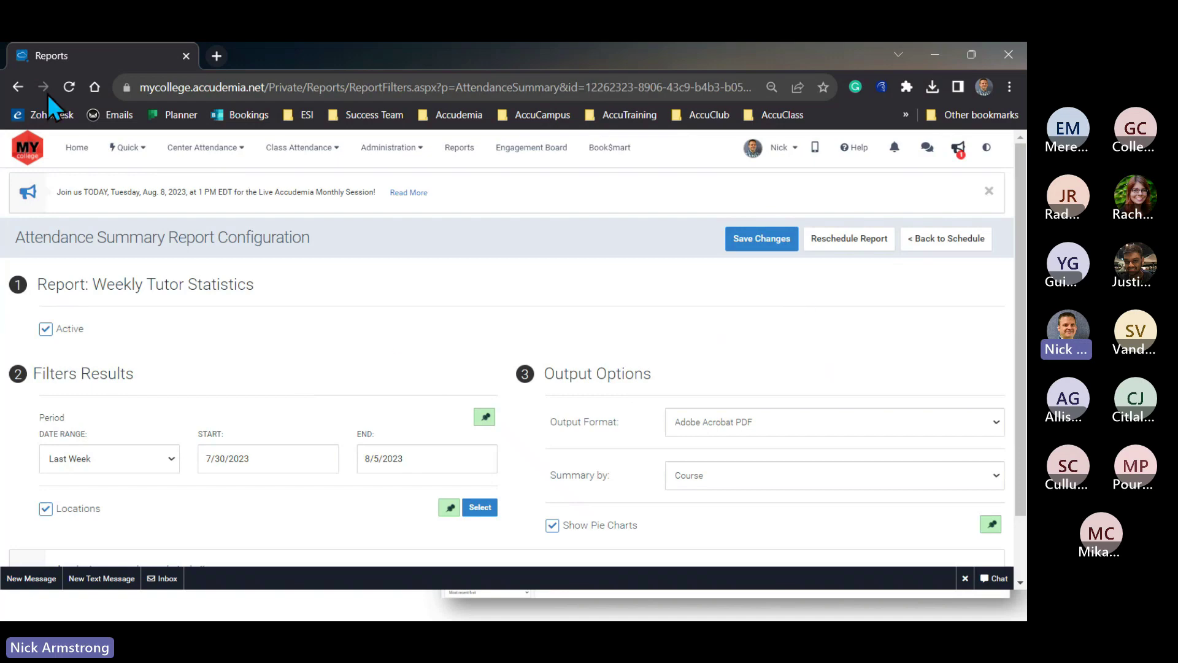
click(18, 87)
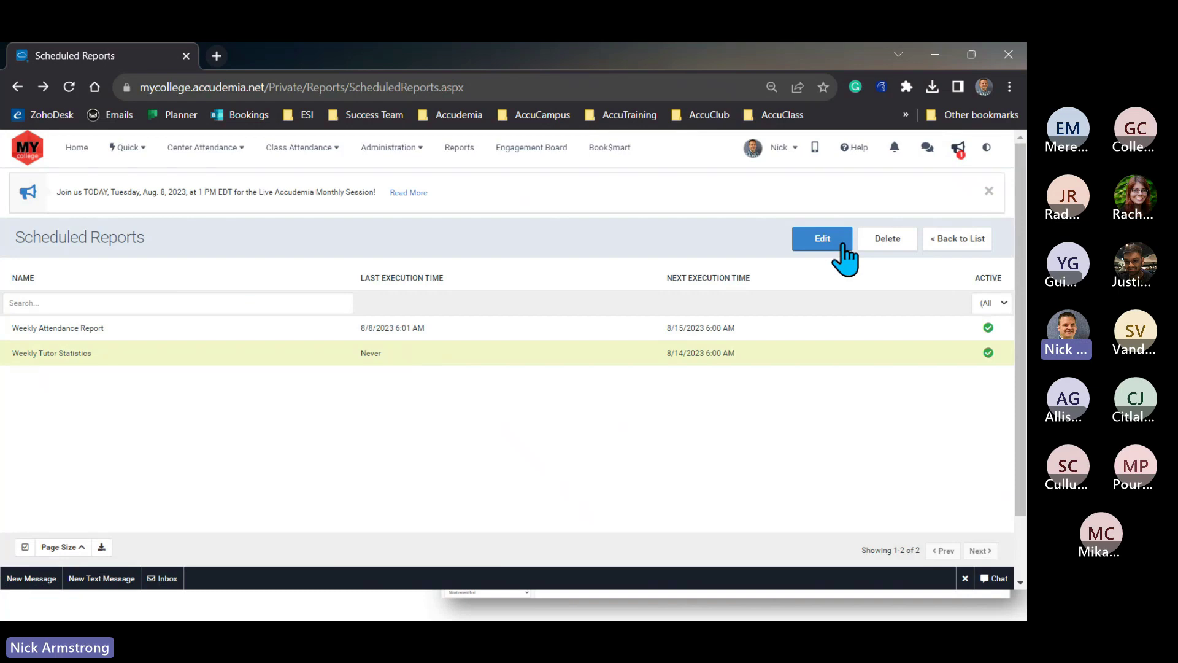
Go back to the full report list and open the Traffic Analysis report's configuration.
click(944, 242)
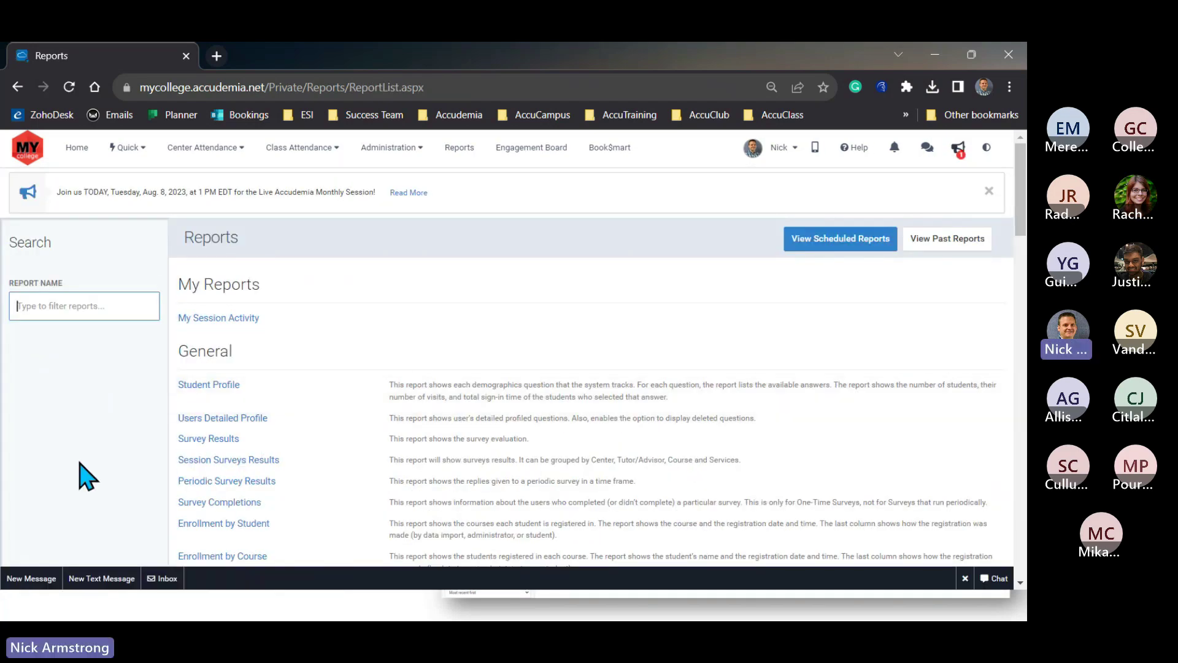
scroll(87, 476, down, 15)
scroll(135, 481, down, 7)
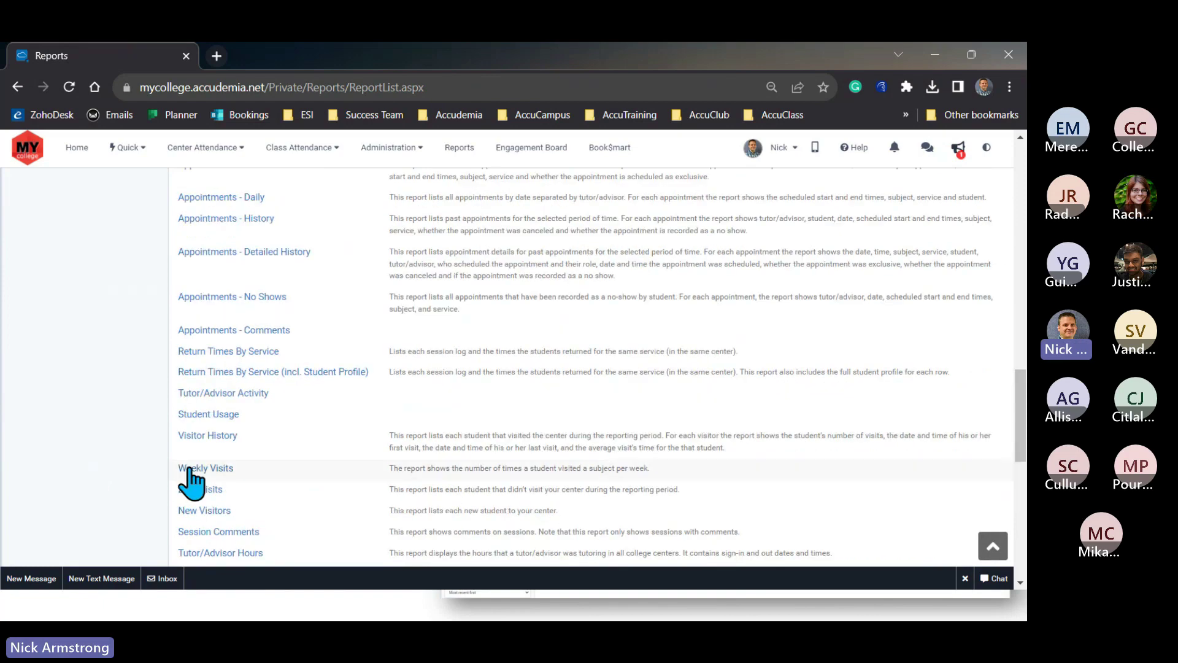
scroll(192, 483, down, 1)
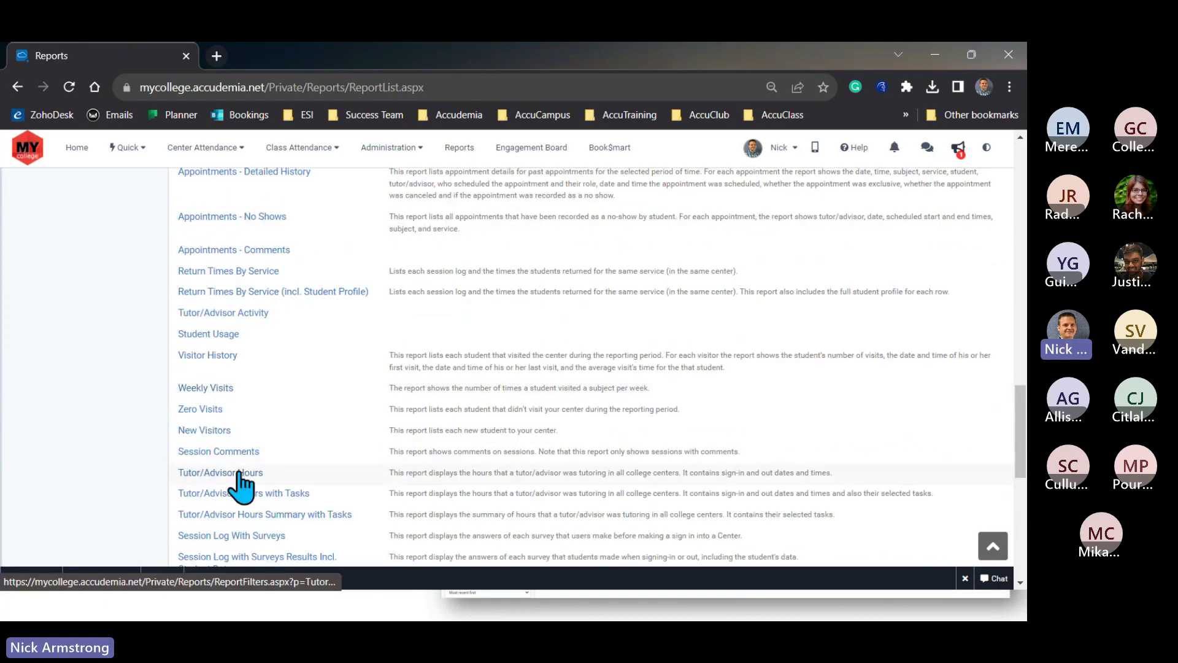
scroll(233, 478, down, 2)
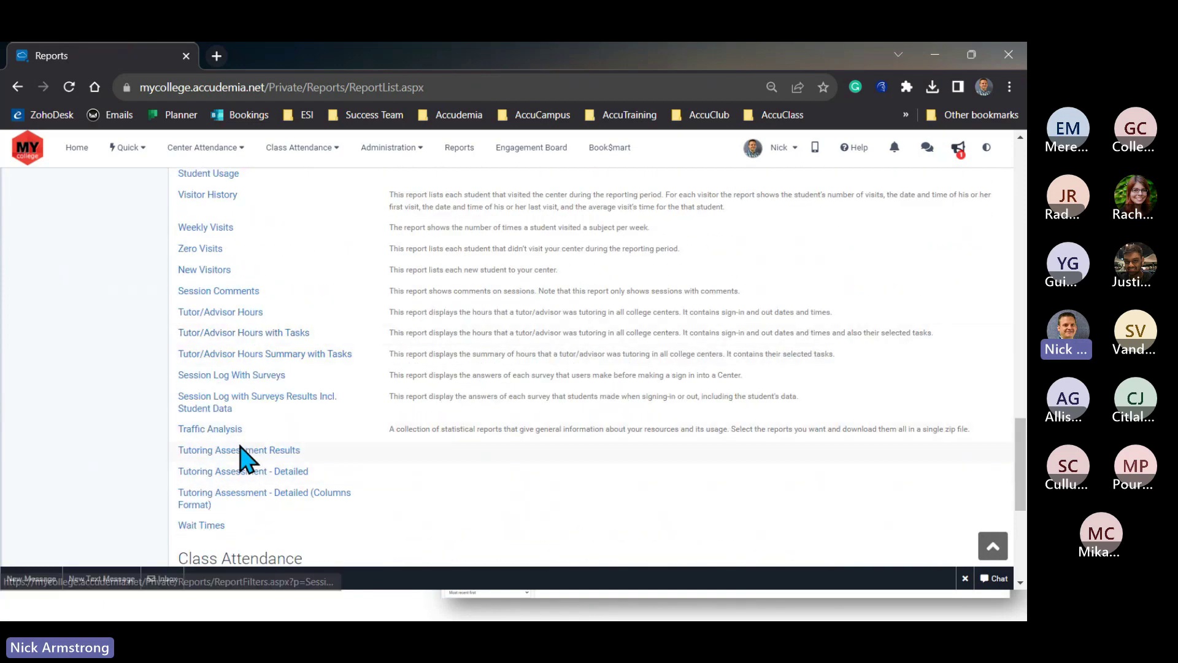
click(213, 430)
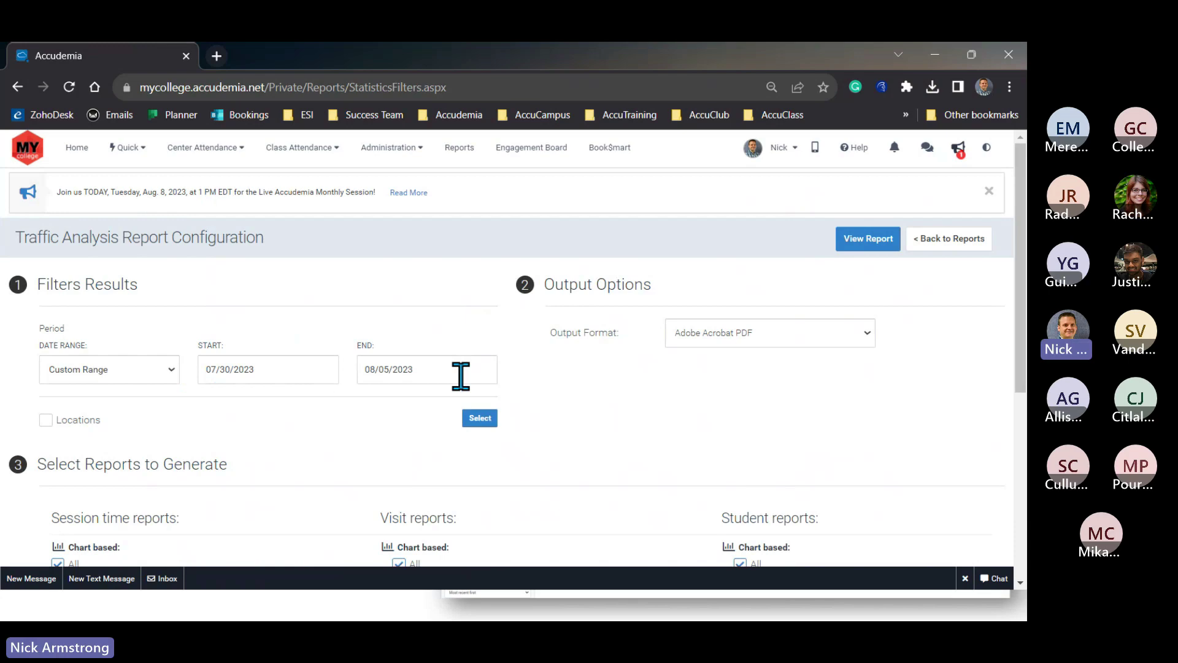
Review the session time, visit and student report choices, keep them all selected, and generate the Traffic Analysis report as Adobe Acrobat PDF.
scroll(464, 381, down, 4)
scroll(476, 459, down, 1)
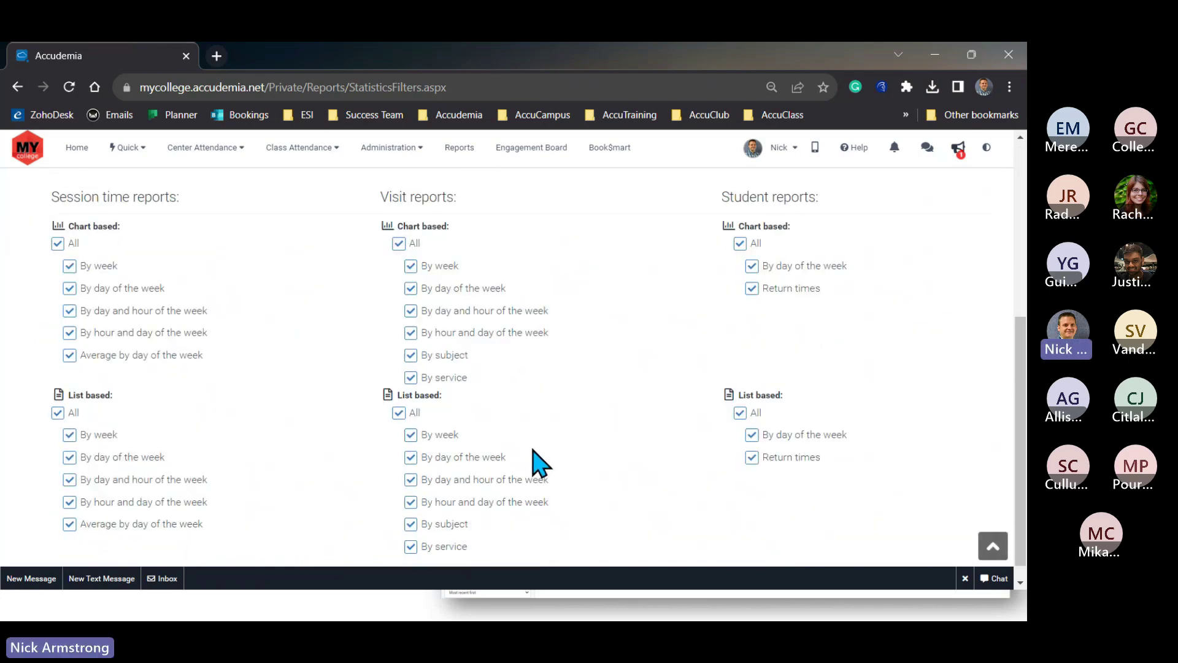
scroll(340, 344, down, 1)
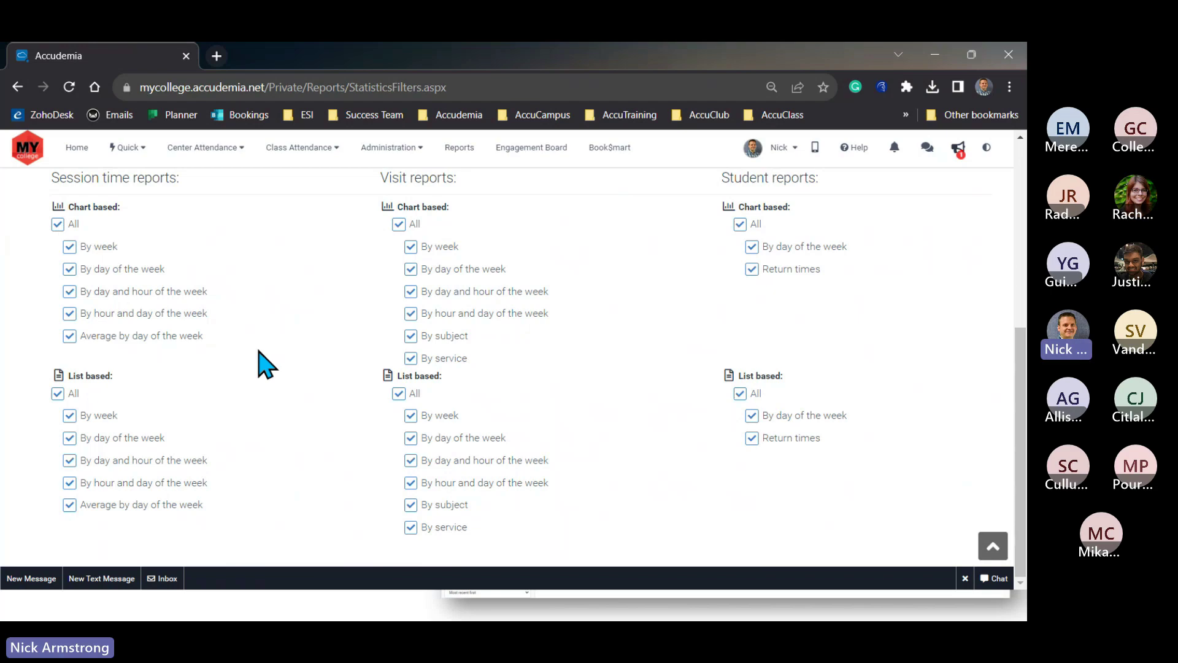
scroll(657, 497, up, 1)
scroll(681, 496, up, 3)
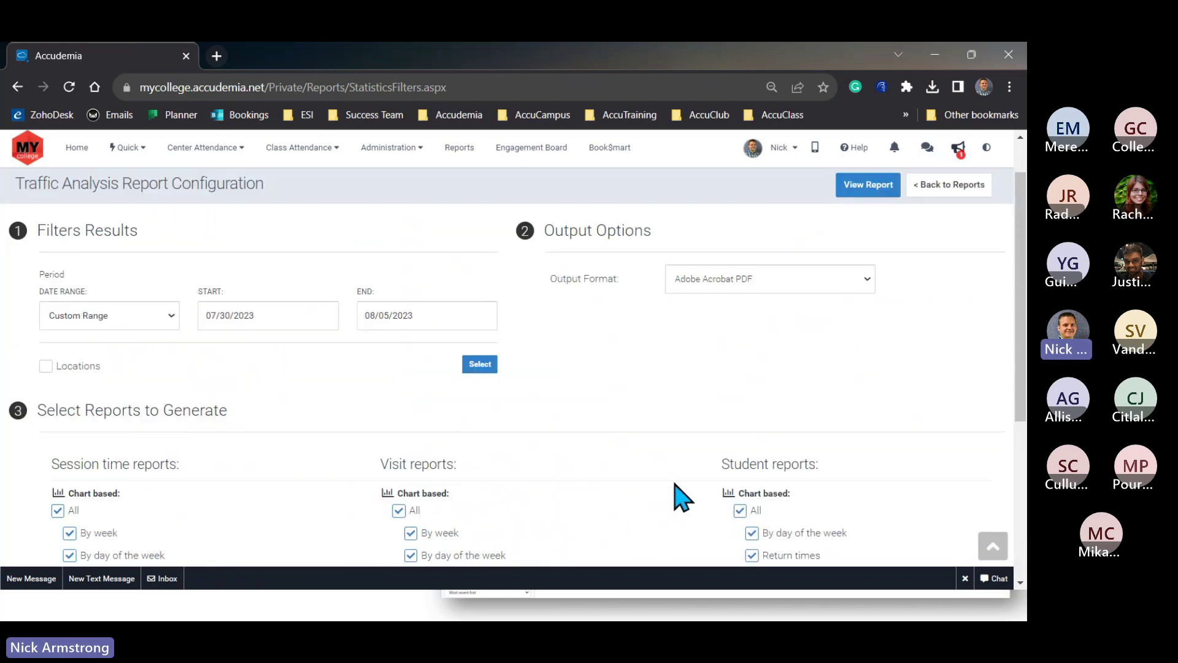
scroll(440, 482, down, 2)
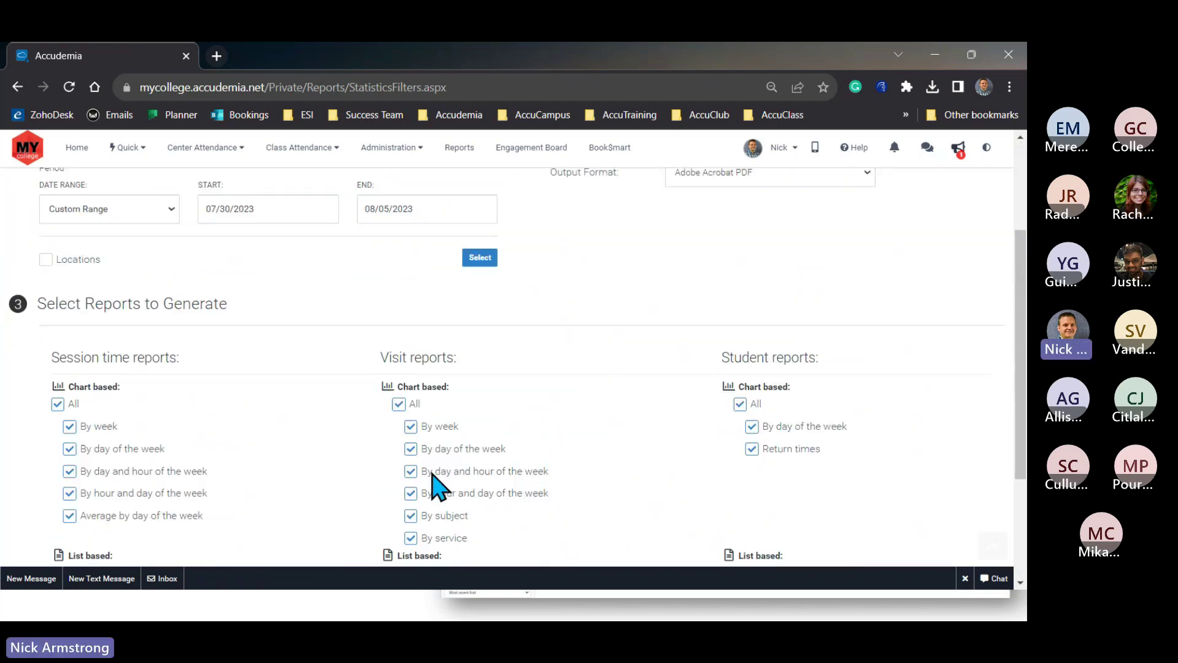
scroll(224, 446, up, 2)
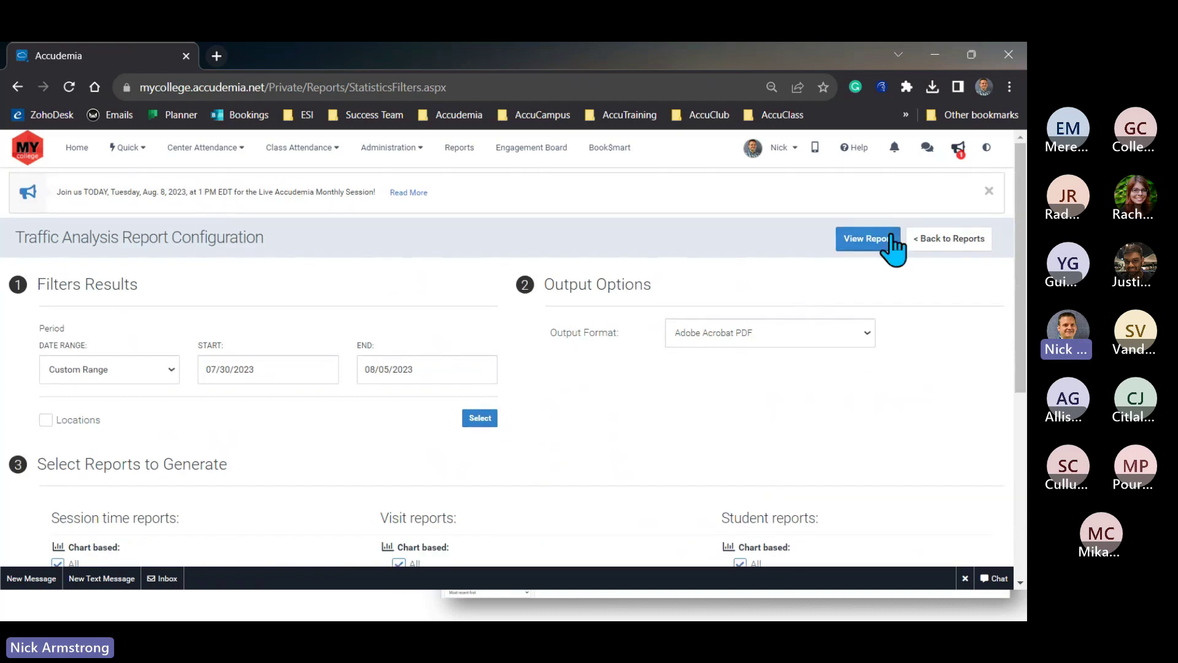
click(884, 238)
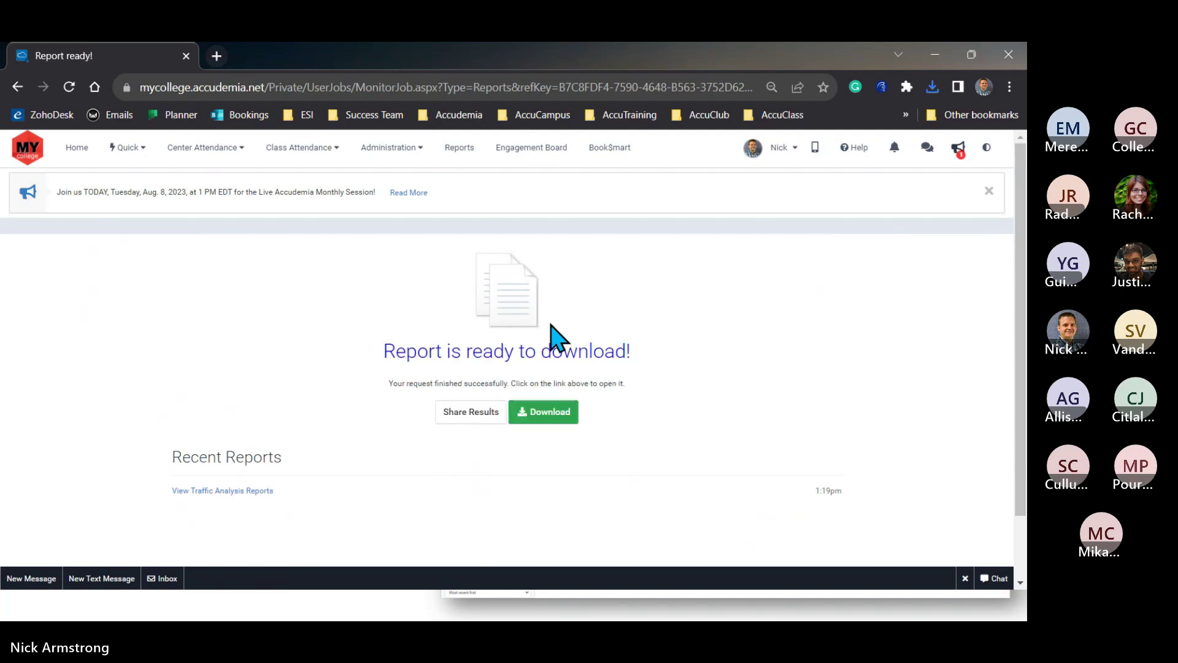
Open the downloaded report ZIP, view the chart PDF of session time average by day of the week without the tools pane, and close it.
click(934, 96)
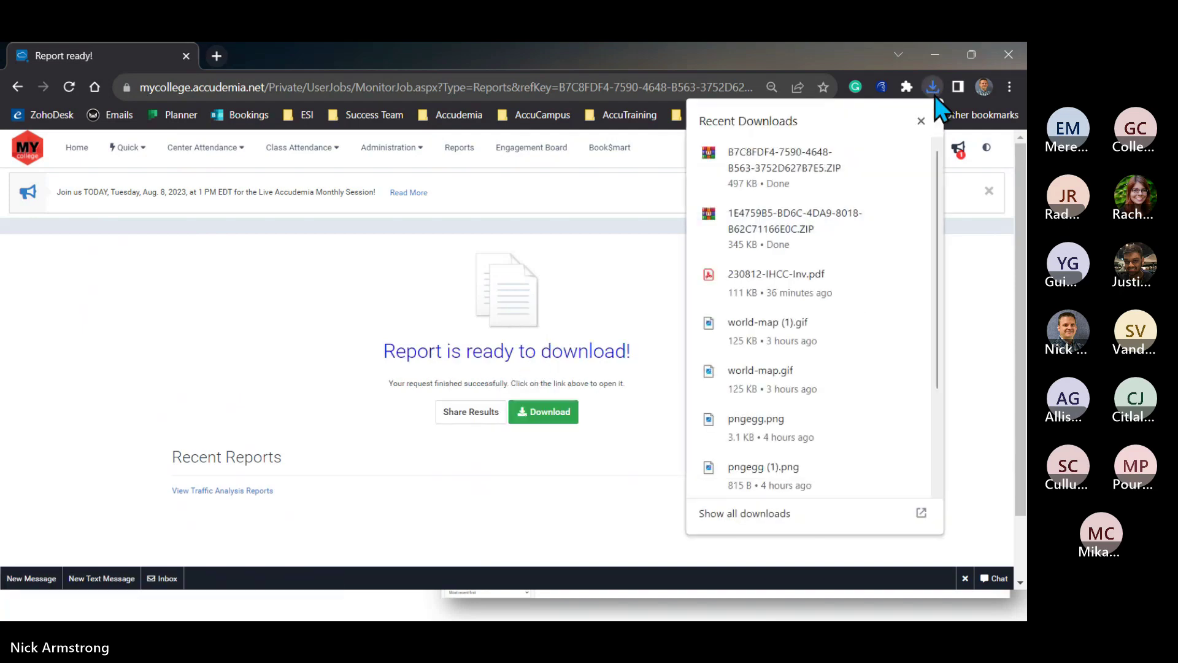
click(813, 184)
click(141, 232)
double_click(140, 233)
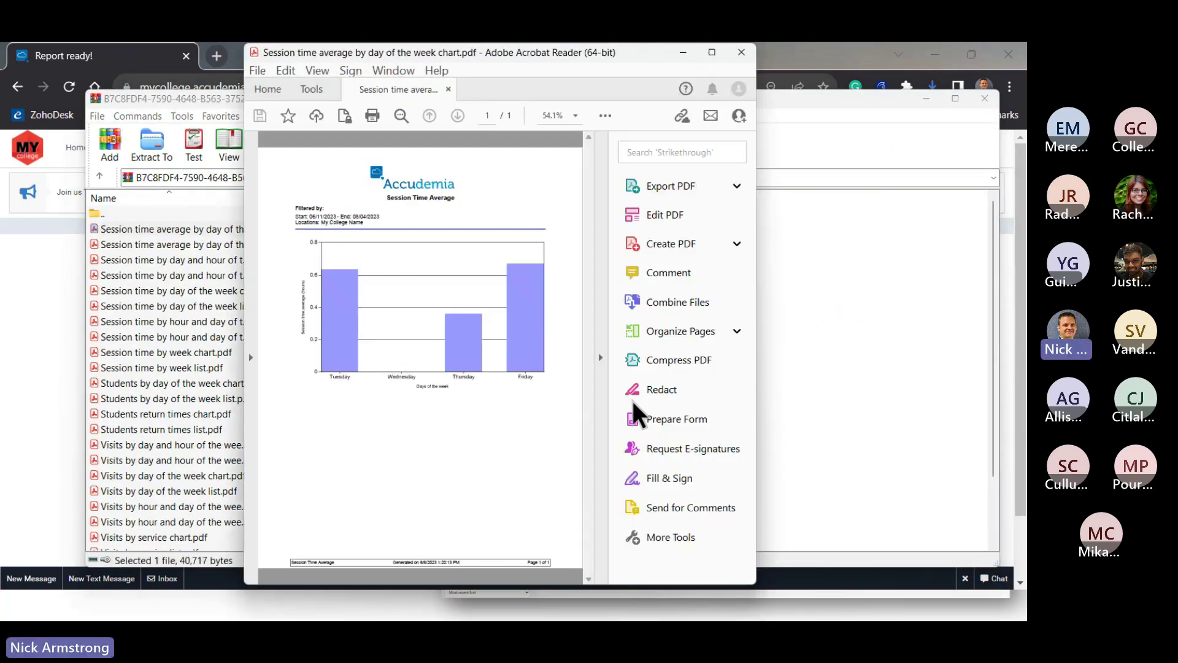
click(600, 357)
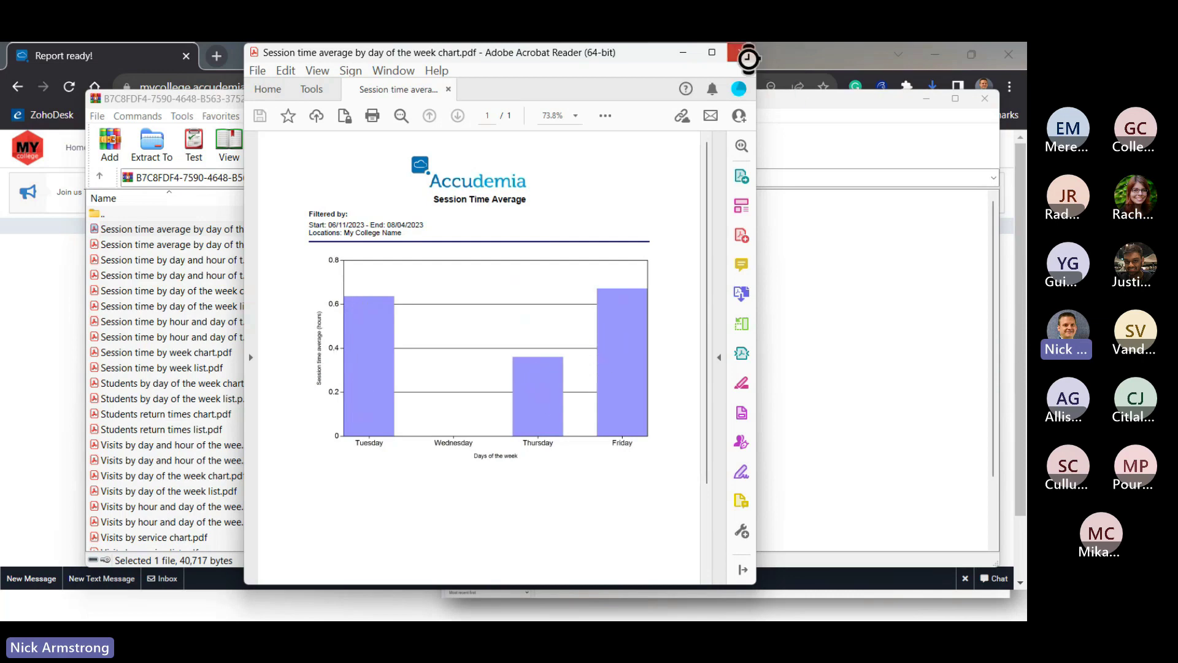
click(741, 52)
View the list PDF of session time by day and hour of the week, highlight its table rows, and close it.
click(197, 280)
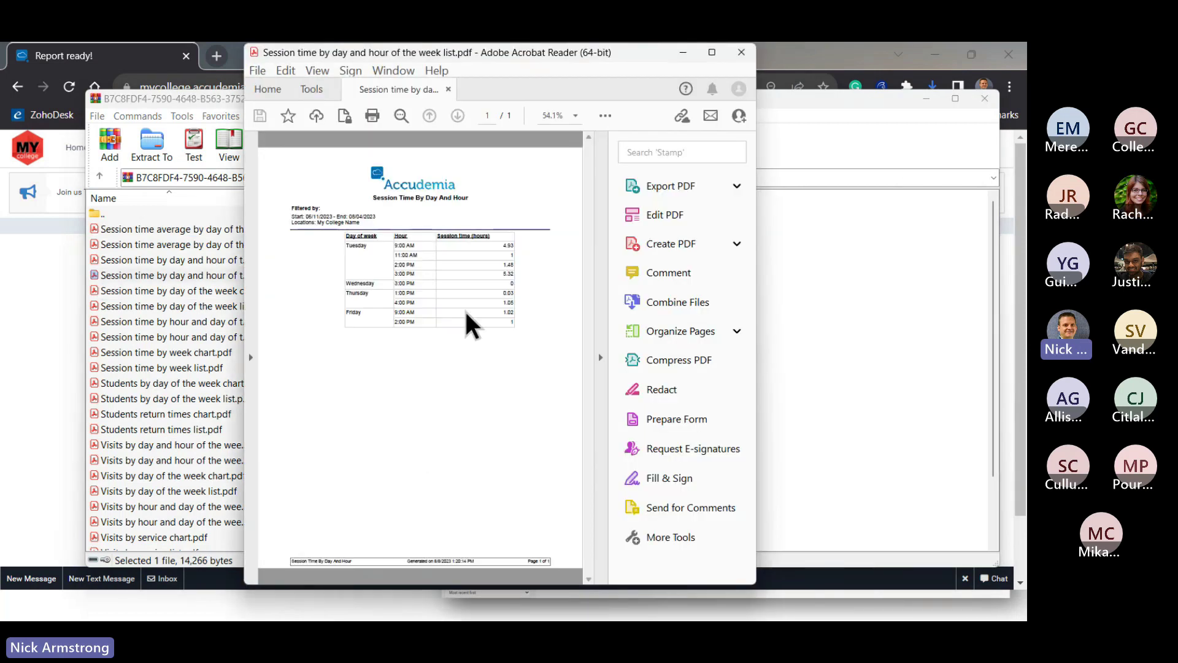
drag(372, 243, 452, 323)
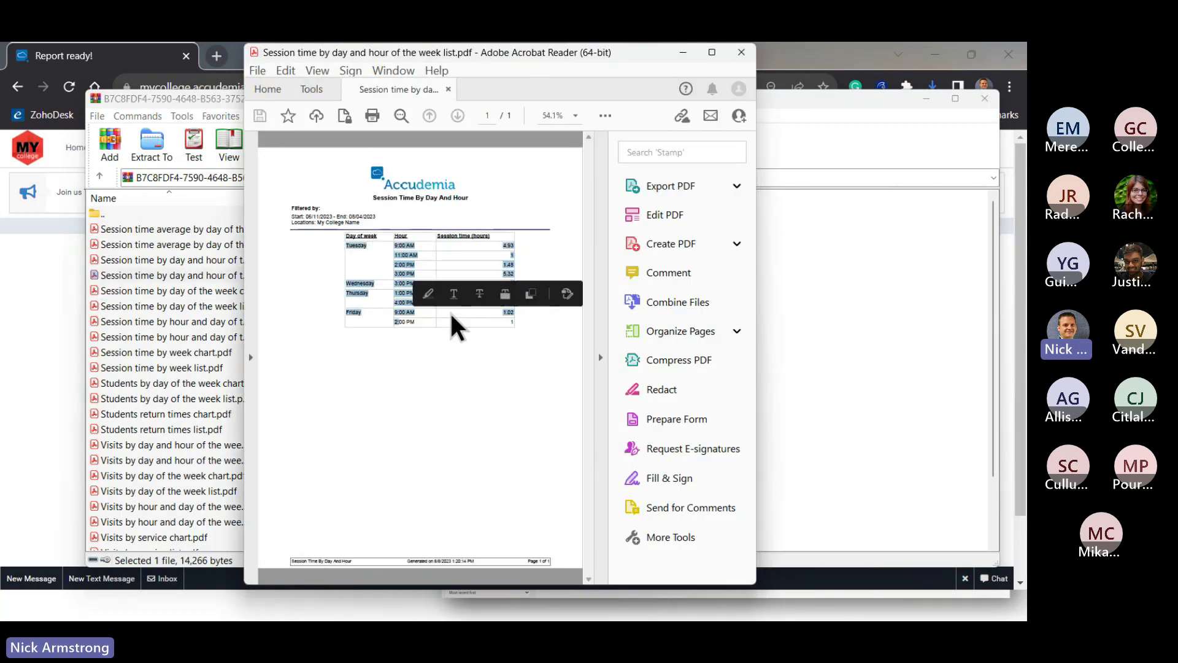
click(436, 336)
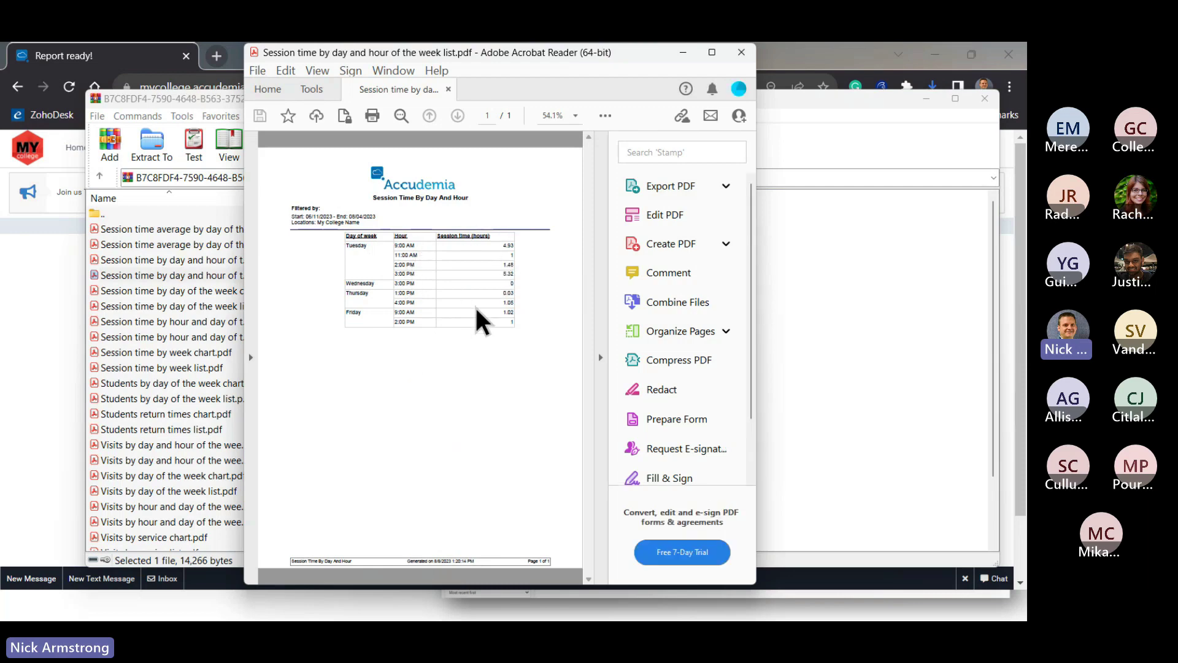
click(741, 52)
View the list PDF of session time average by day of the week and close it.
click(175, 244)
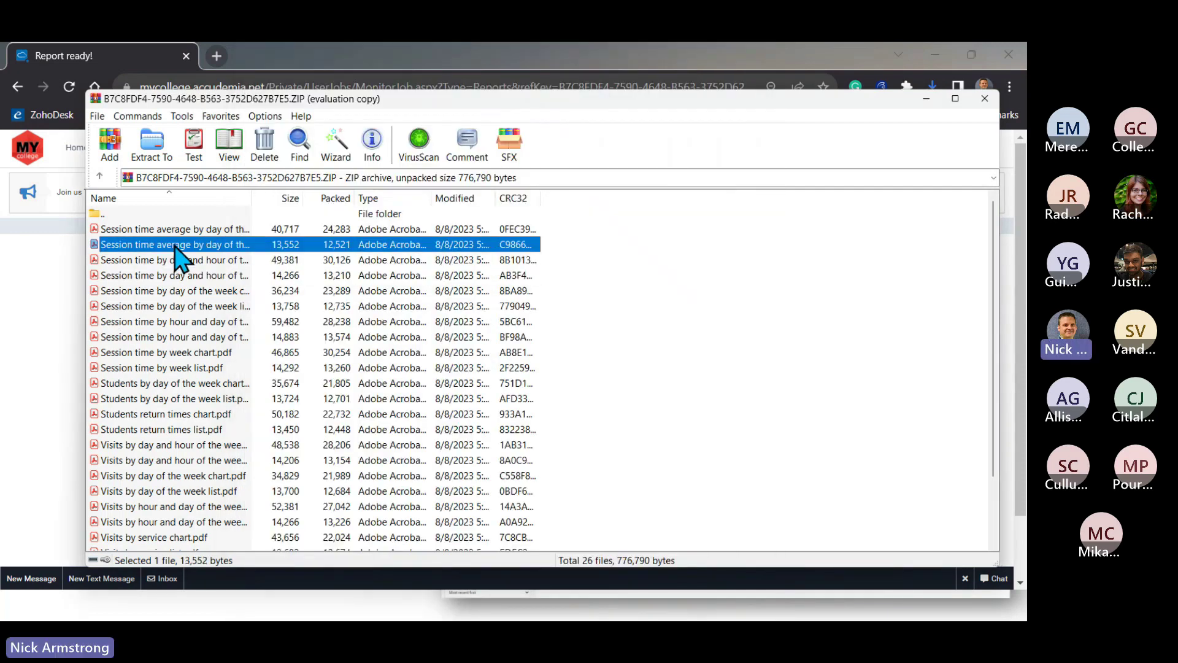
key(Return)
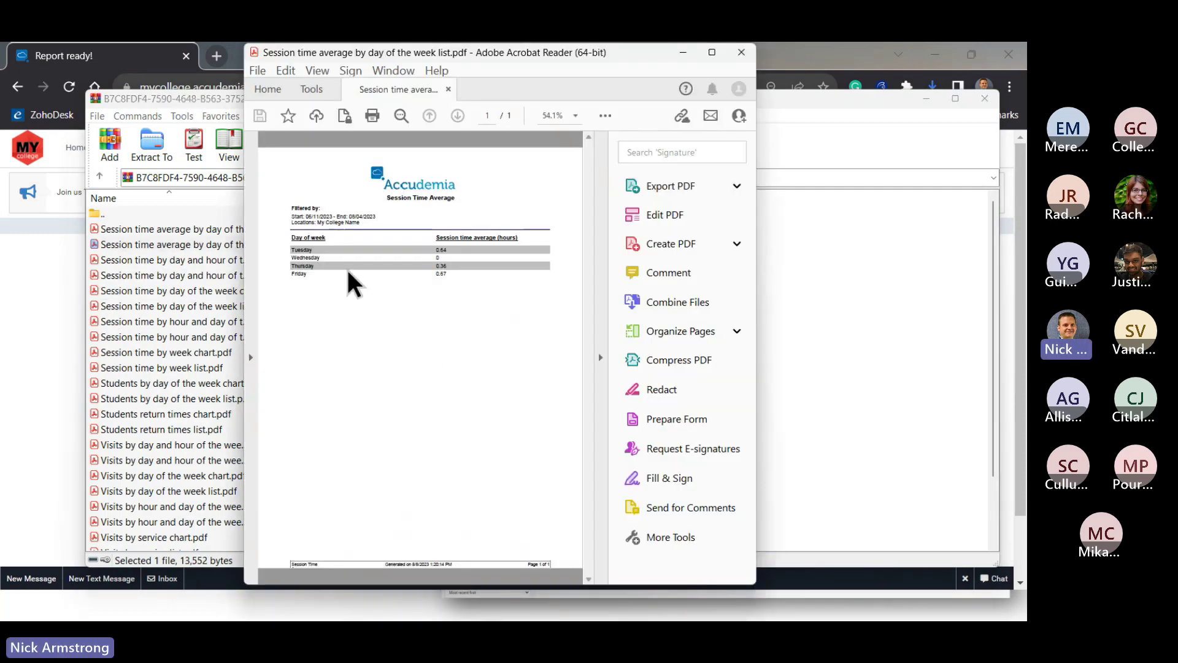
click(741, 53)
View the chart PDF of session time by day and hour of the week, and close it along with the ZIP archive.
click(147, 261)
key(Return)
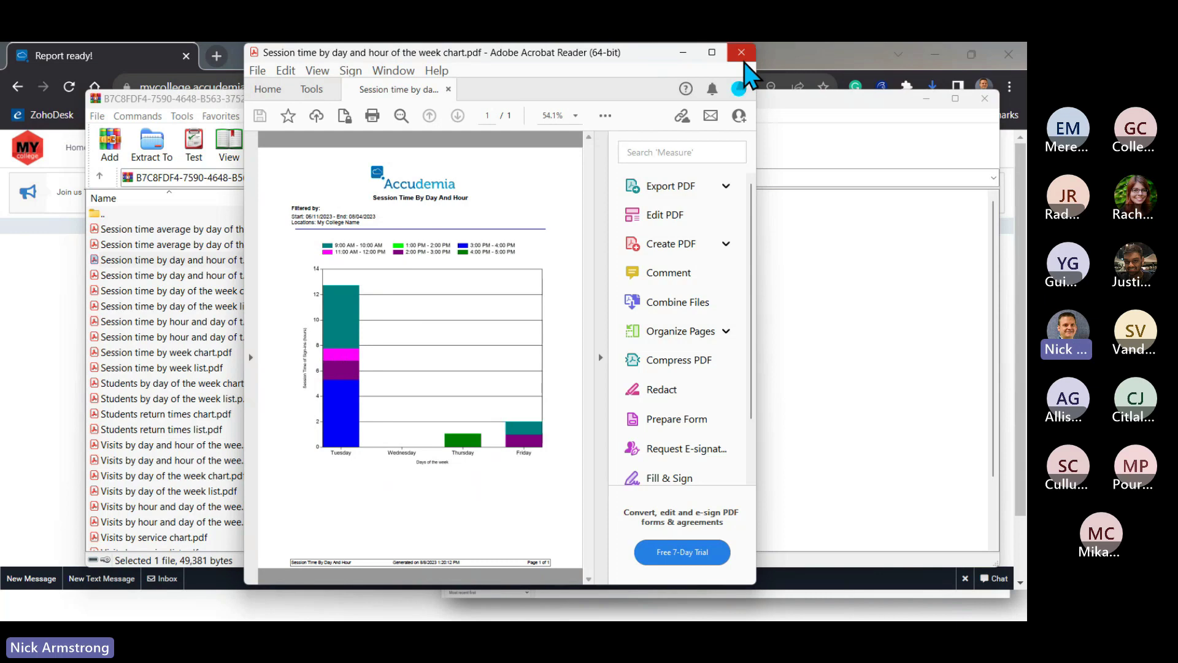
click(744, 57)
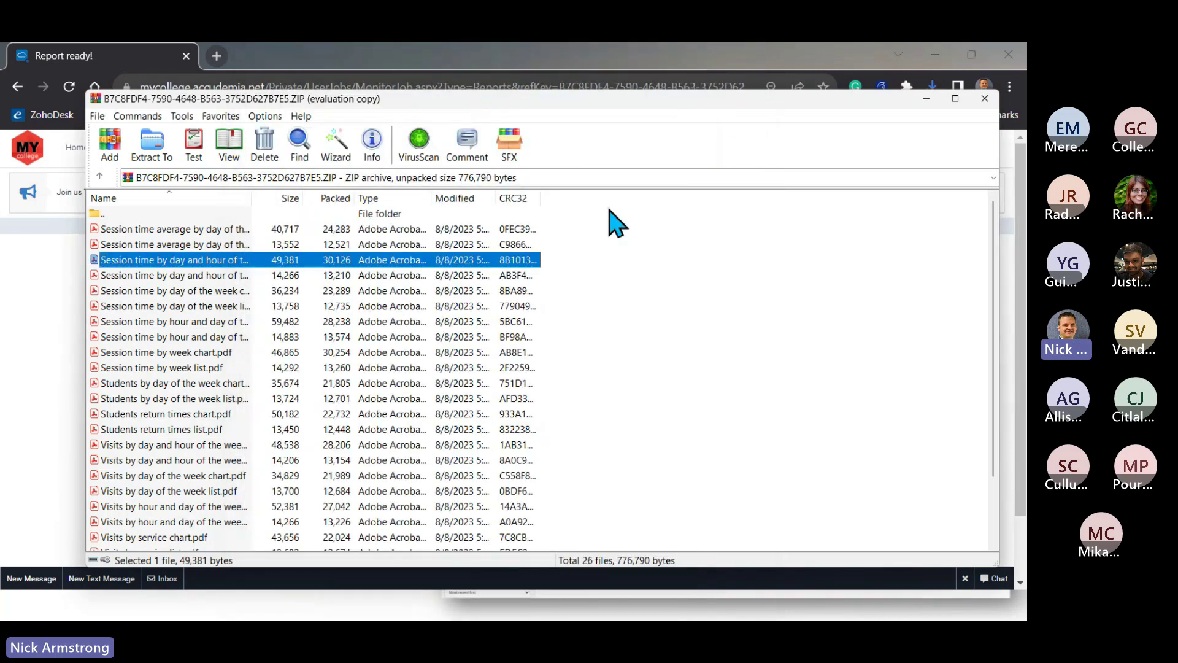
click(984, 99)
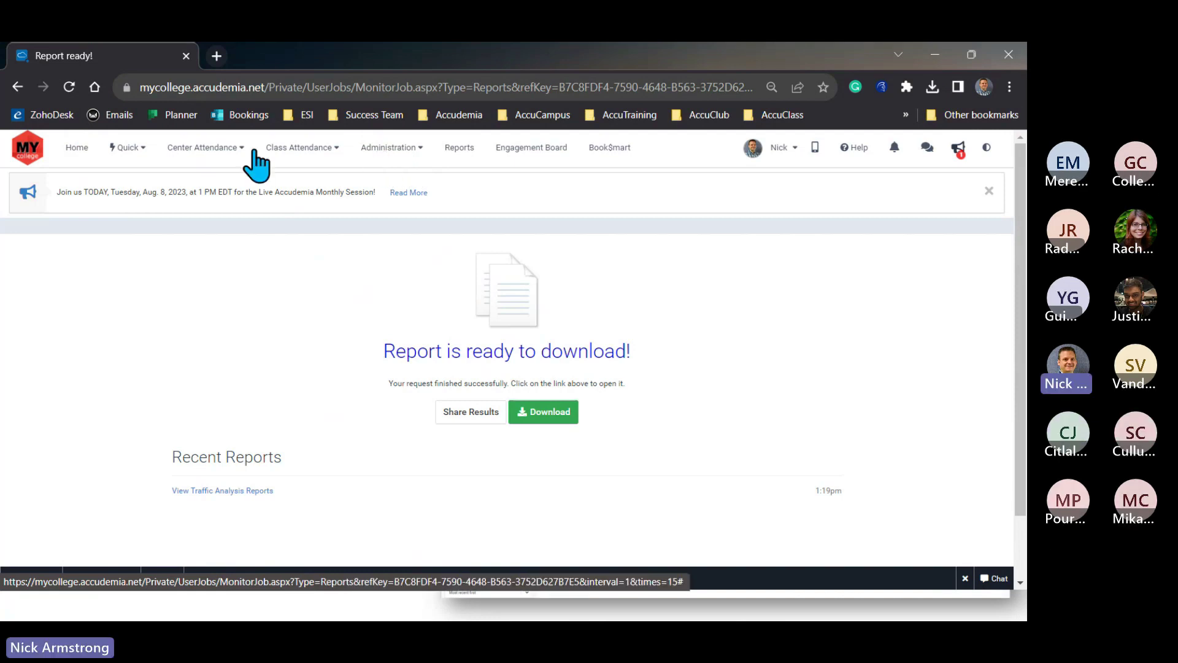
Open the class attendance referrals and filter them by semester, trying Spring 2023 and Fall 2022.
click(231, 153)
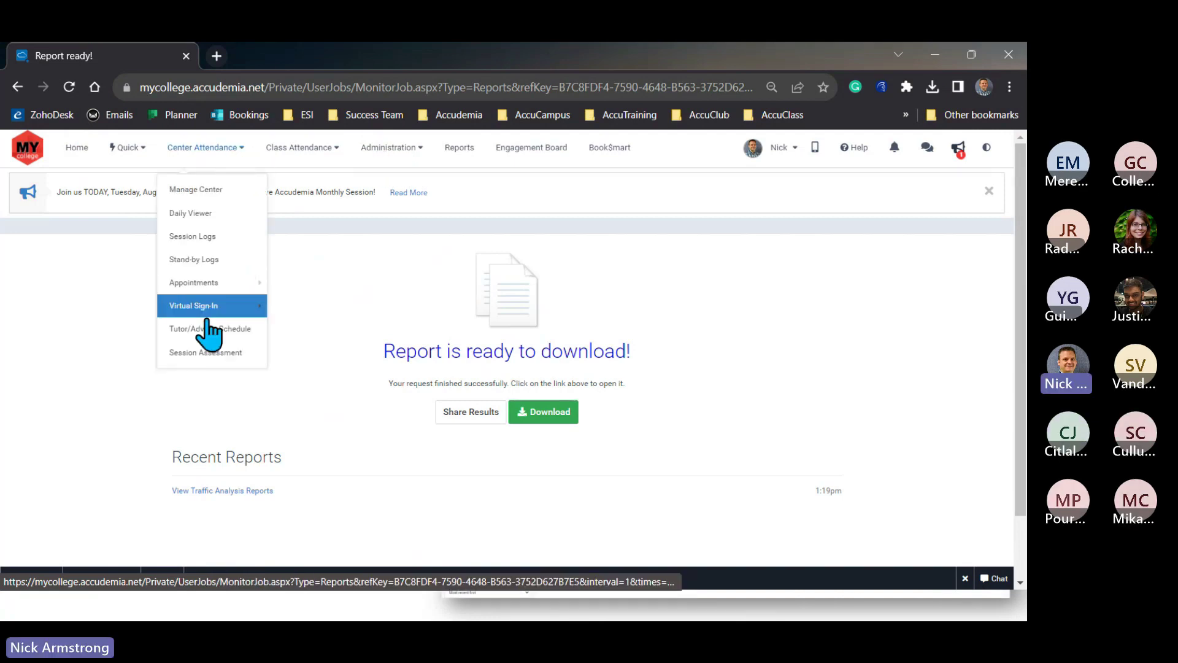
click(304, 148)
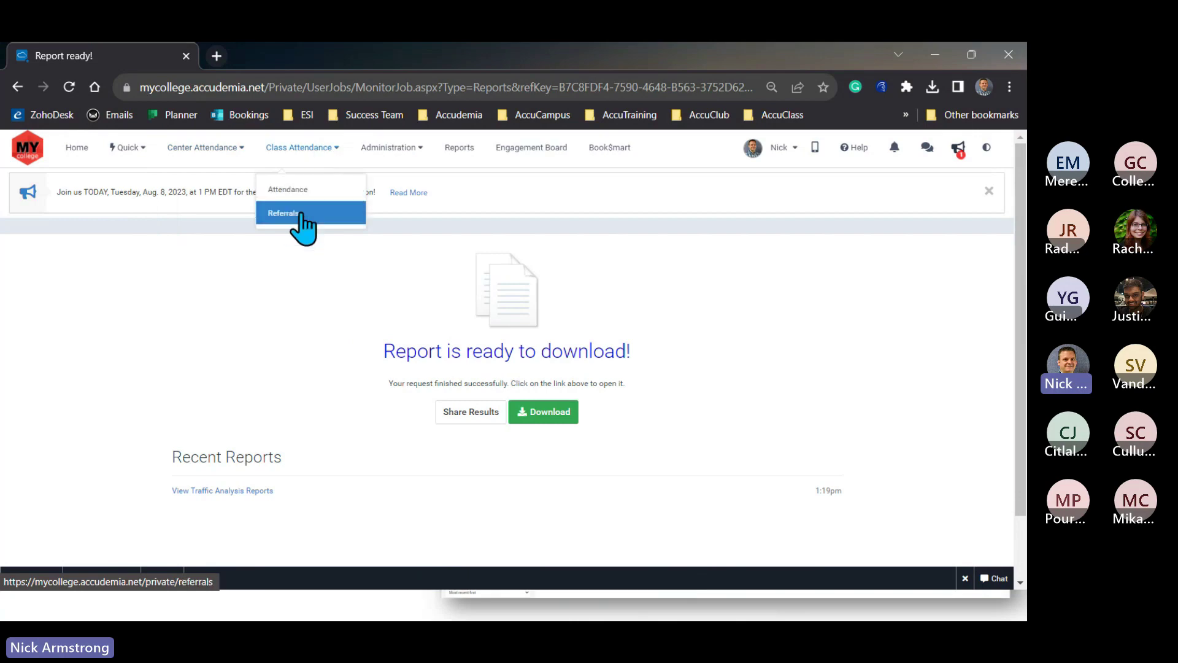
click(300, 213)
click(97, 296)
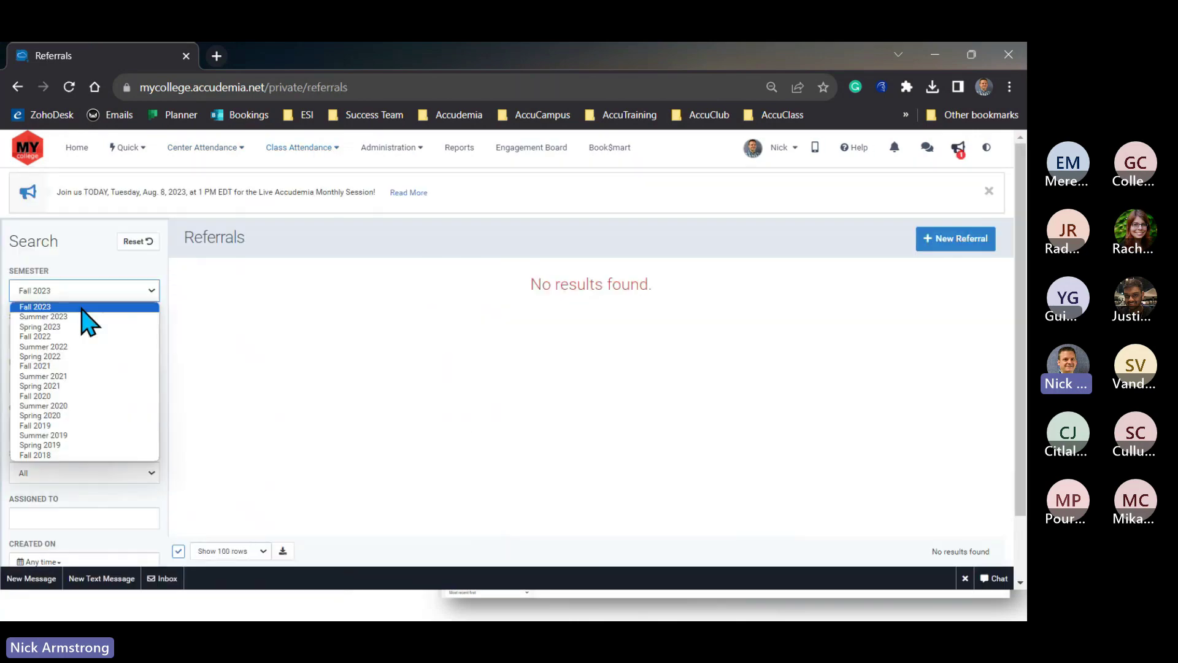
click(75, 331)
click(98, 295)
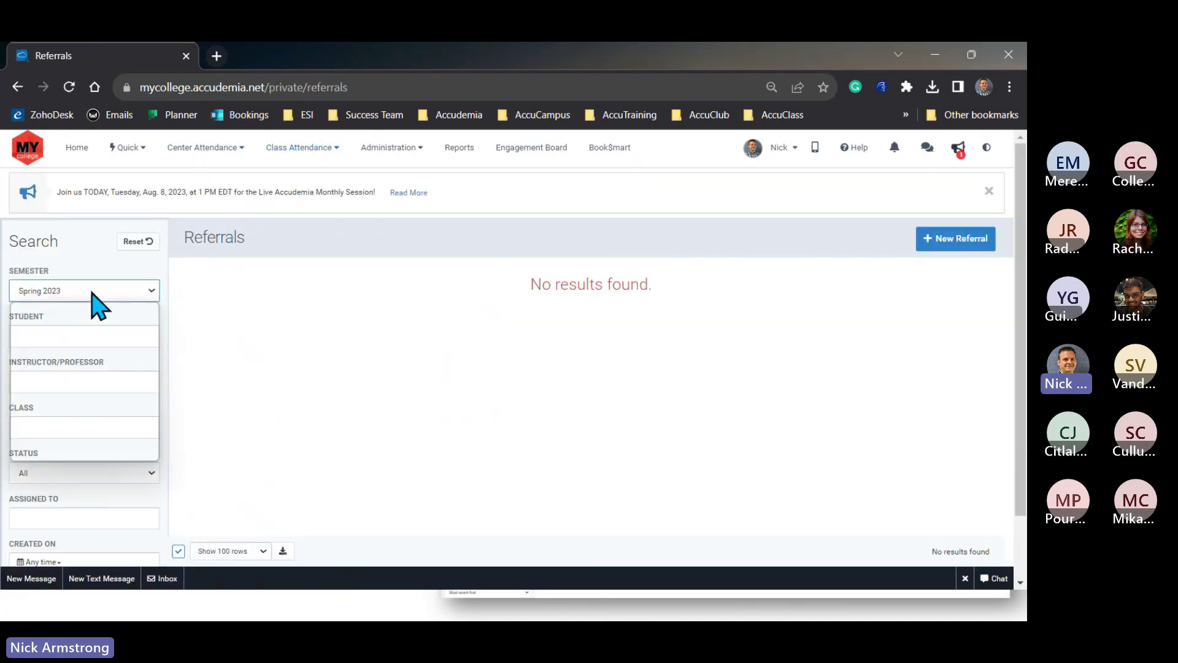
click(78, 337)
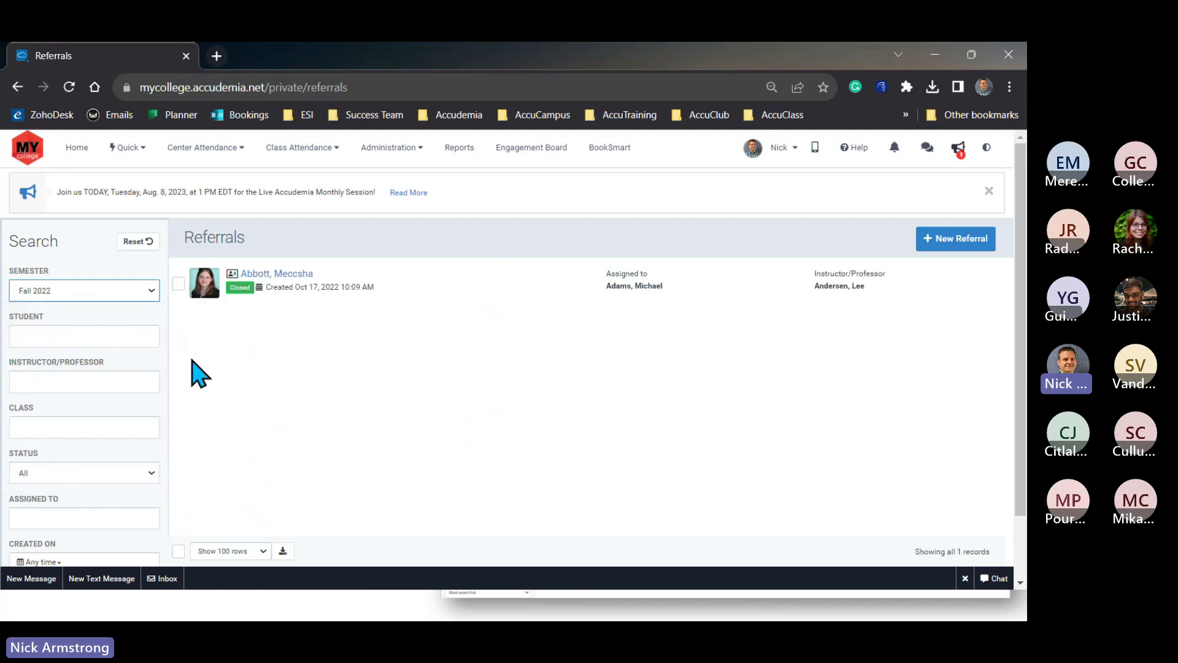
Check the referrals for Summer 2022 and set the semester filter to Spring 2022.
click(38, 296)
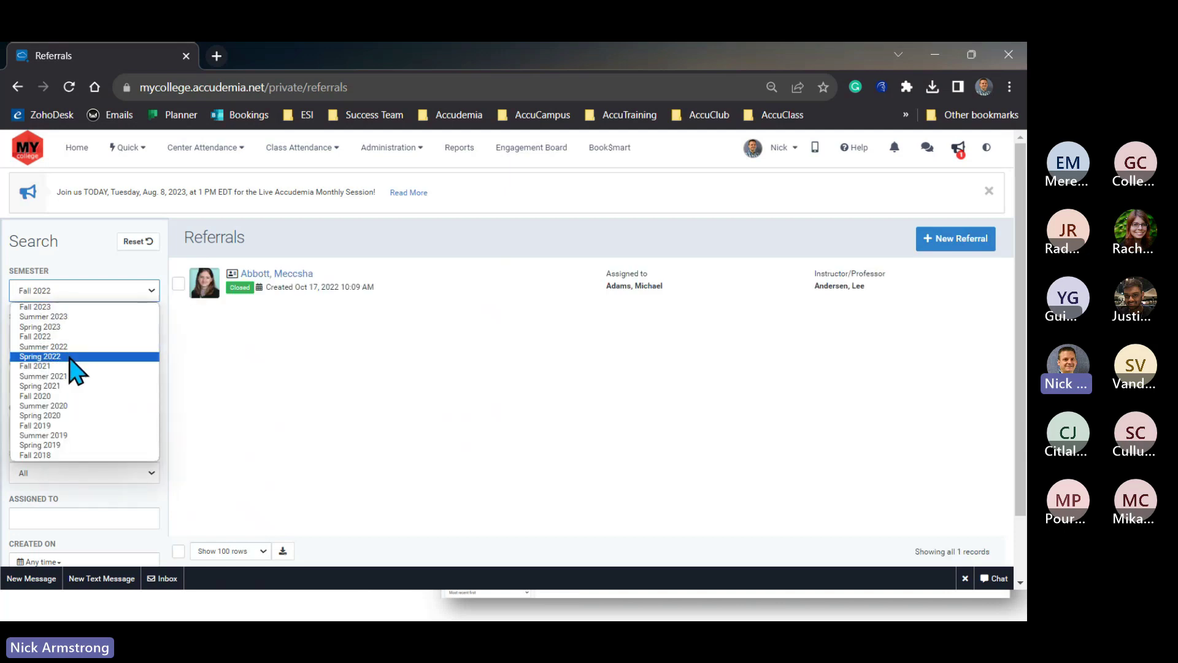
click(67, 347)
click(89, 296)
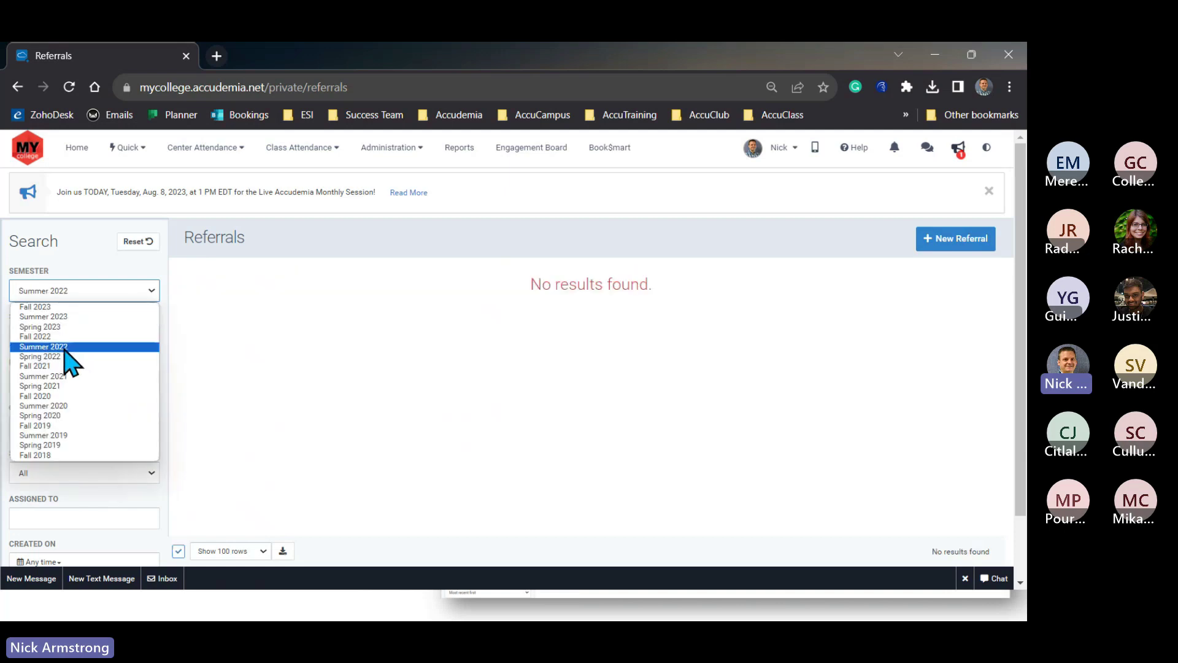
click(73, 358)
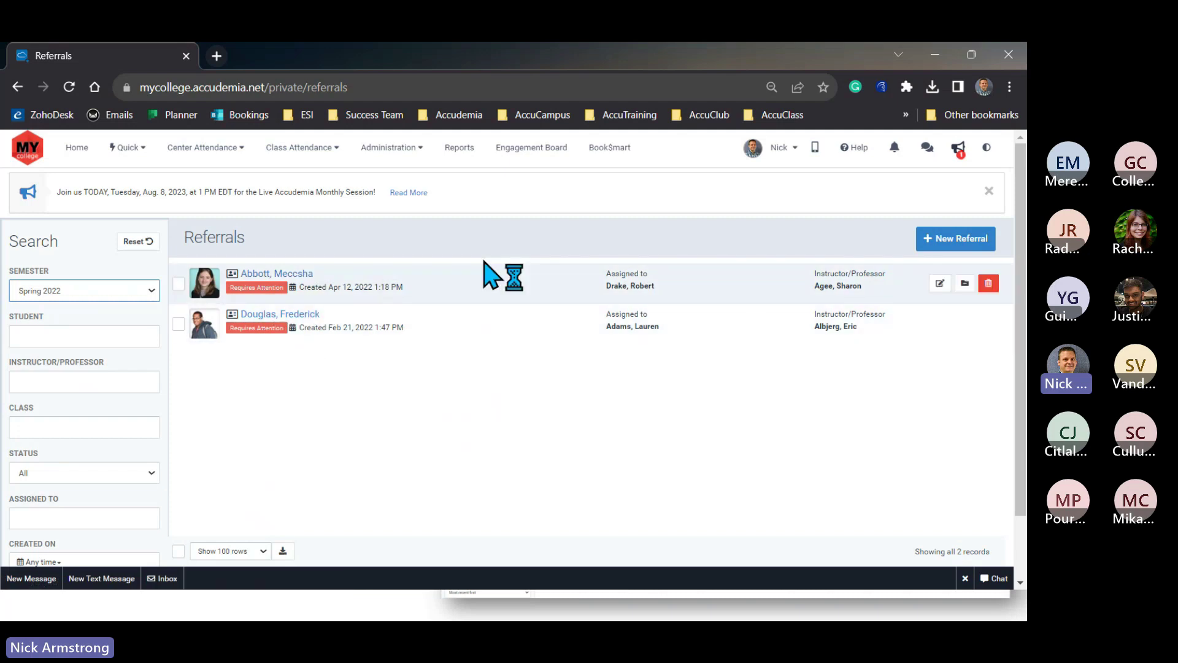
Minimize the Accudemia browser window, maximize the Canva location-marker map to view it, and return to the closing presentation slide.
click(935, 56)
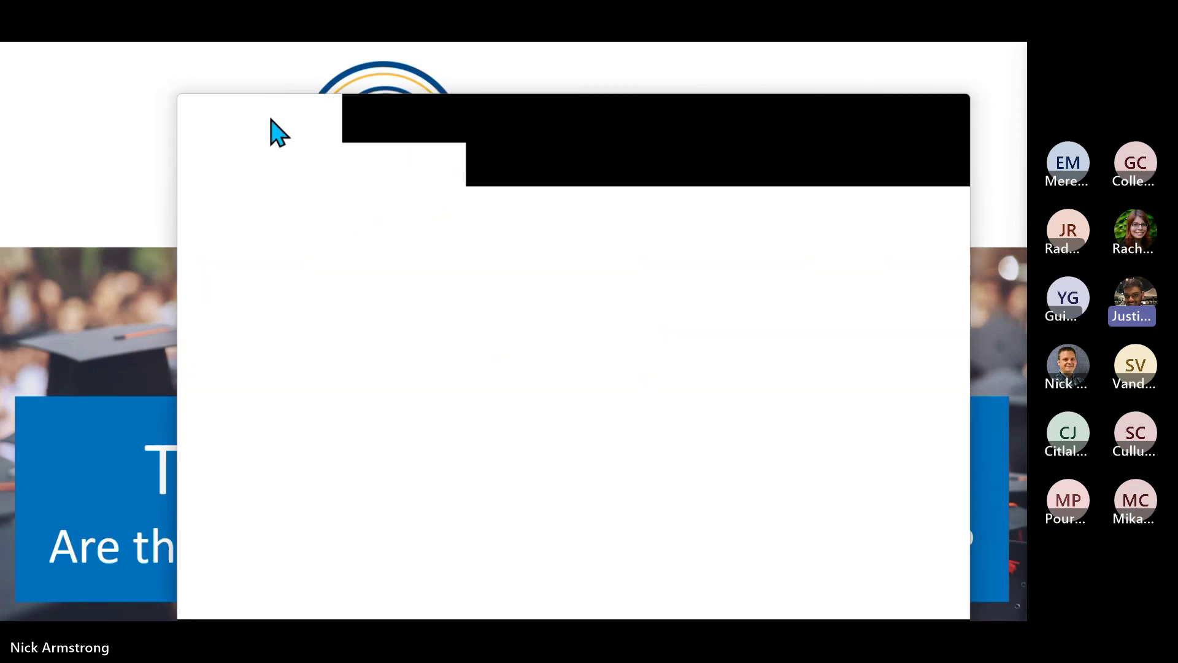
drag(270, 119, 276, 47)
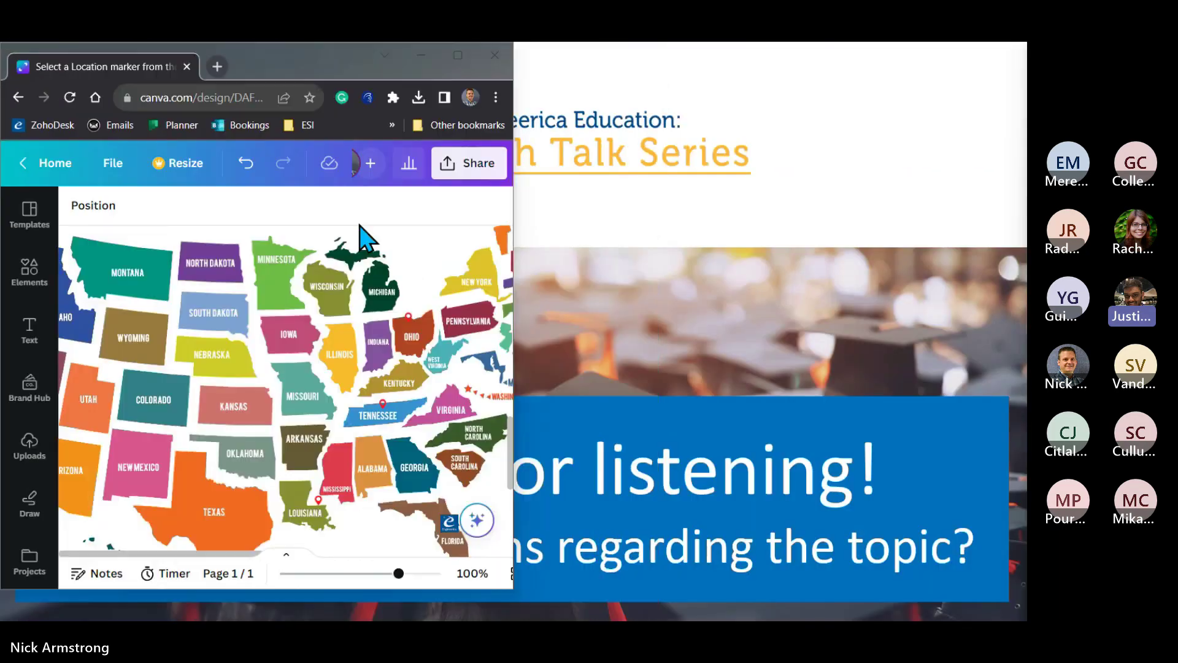
click(561, 377)
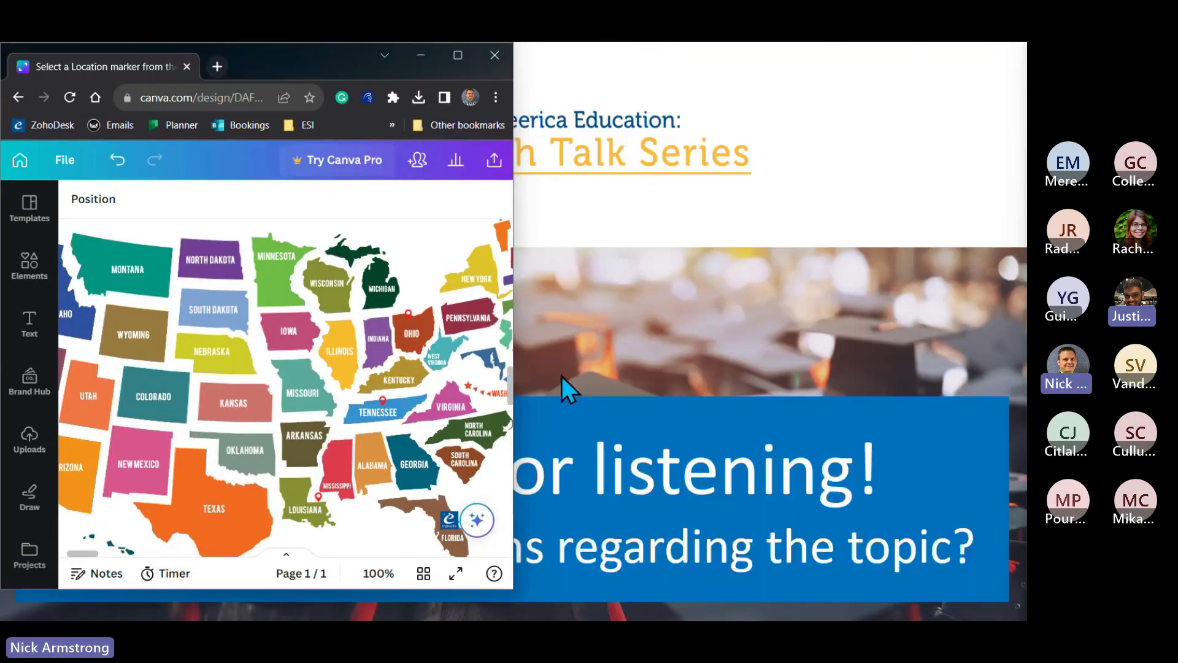
click(458, 54)
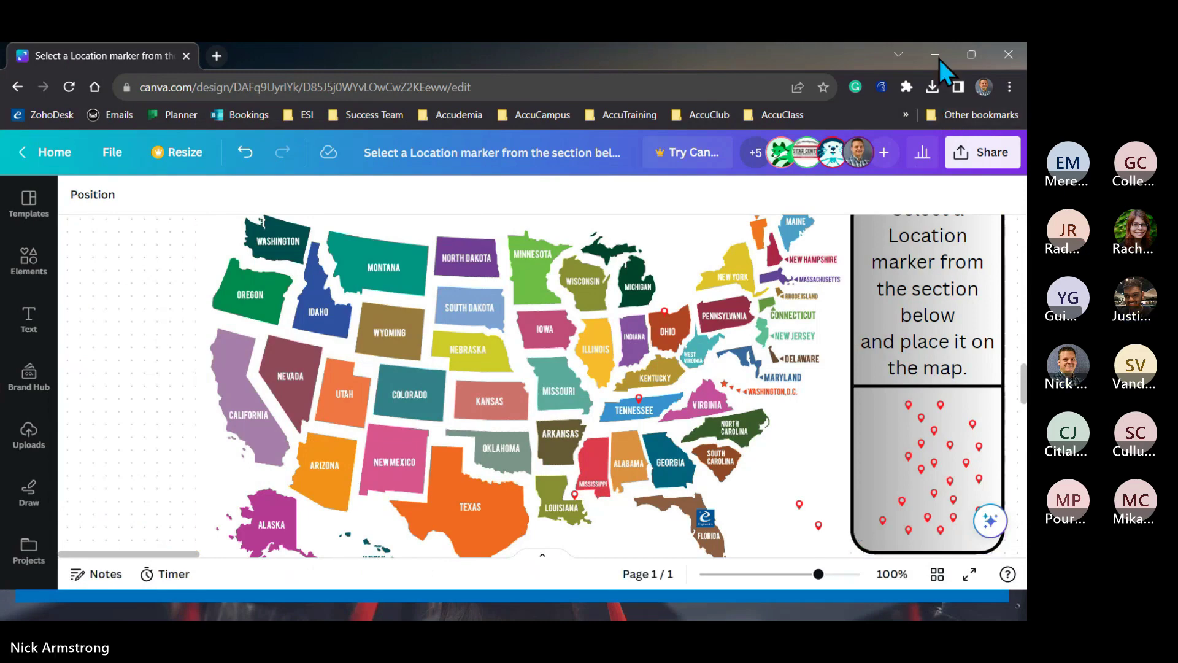
drag(167, 54, 0, 67)
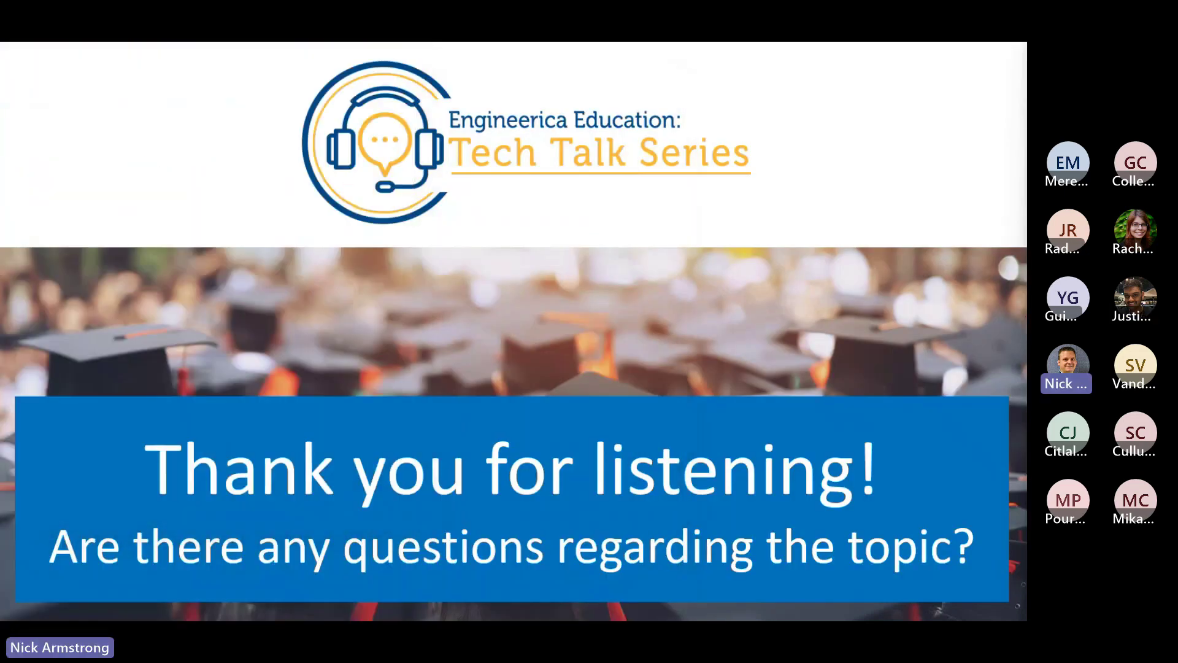